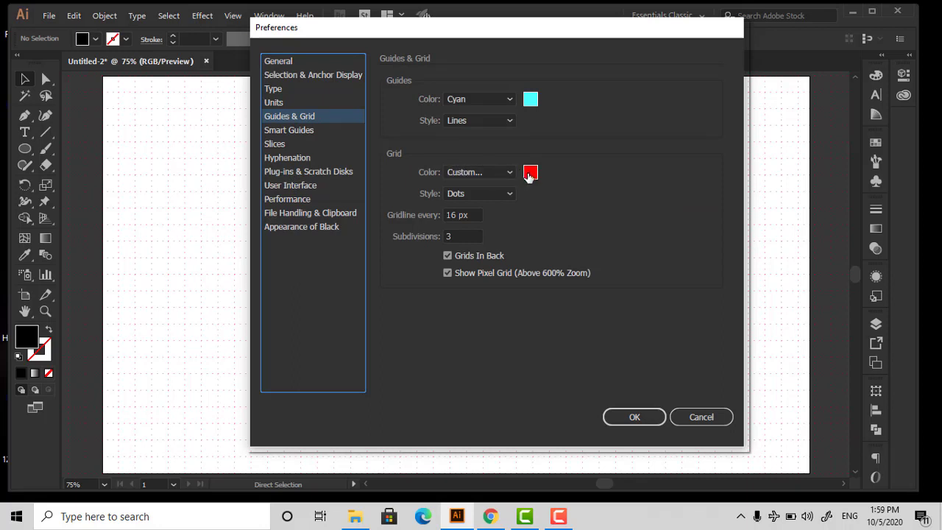
Step: Check the custom grid color and accept the Guides & Grid preferences
{"action": "left_click", "coordinate": [530, 177]}
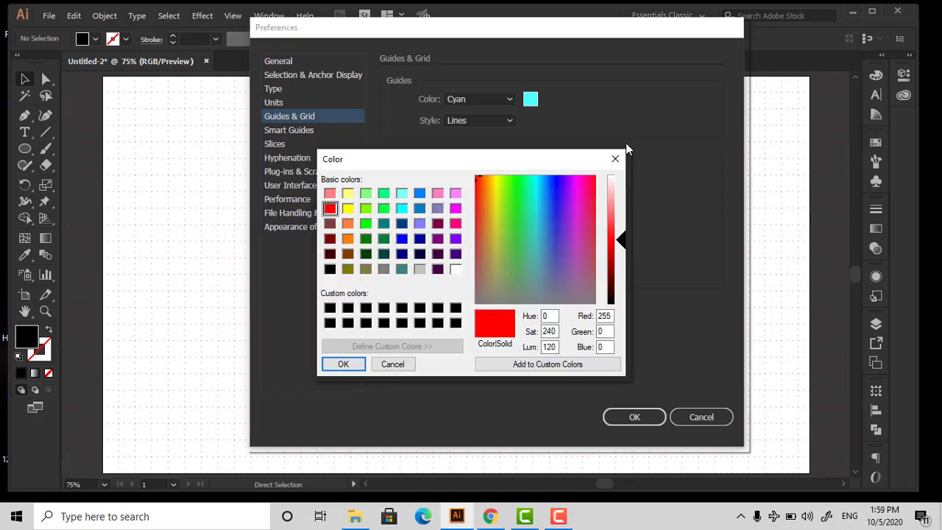
{"action": "left_click", "coordinate": [615, 160]}
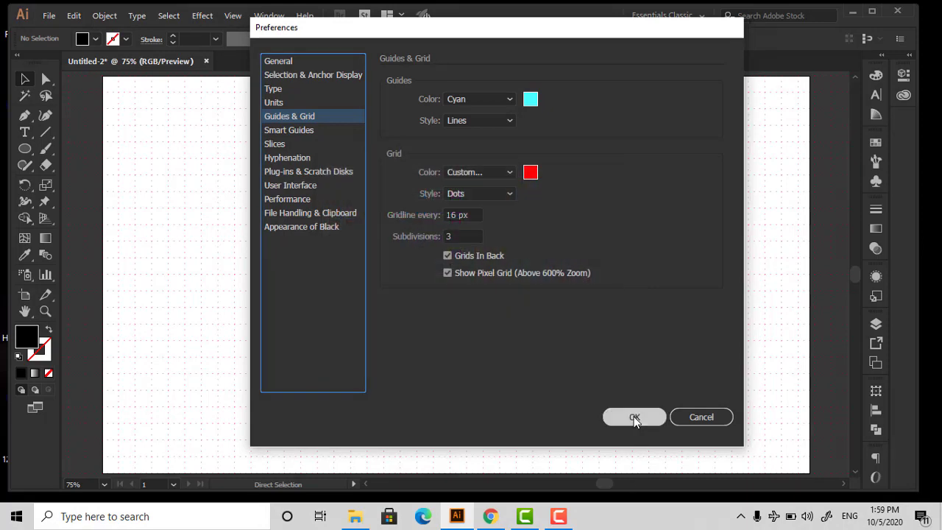
{"action": "left_click", "coordinate": [634, 417]}
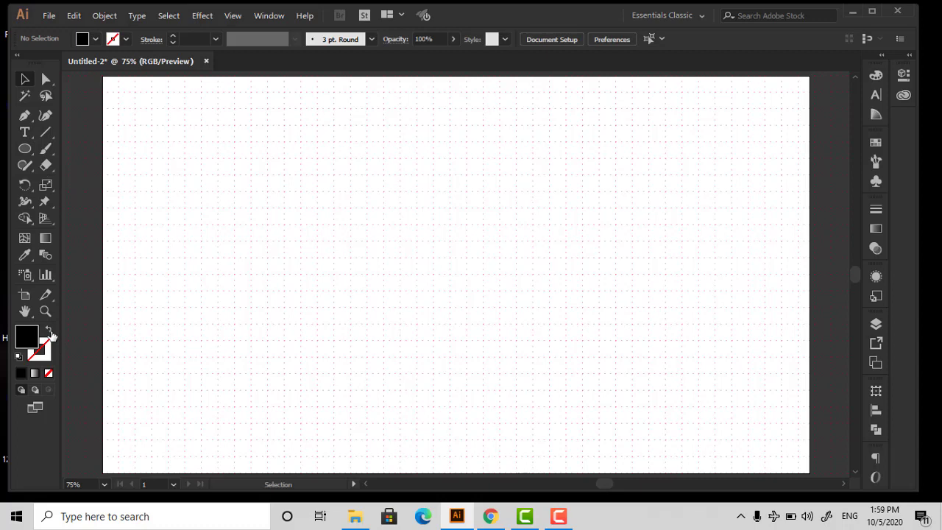
Step: Draw a circle two grid squares wide in the artboard's left half, with no fill and a black 1 px stroke
{"action": "left_click", "coordinate": [48, 333]}
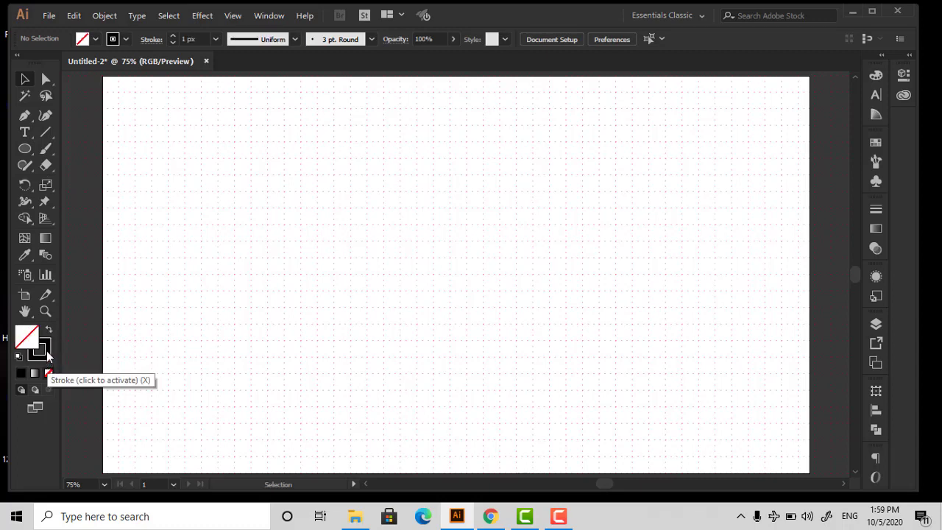
{"action": "left_click", "coordinate": [24, 149]}
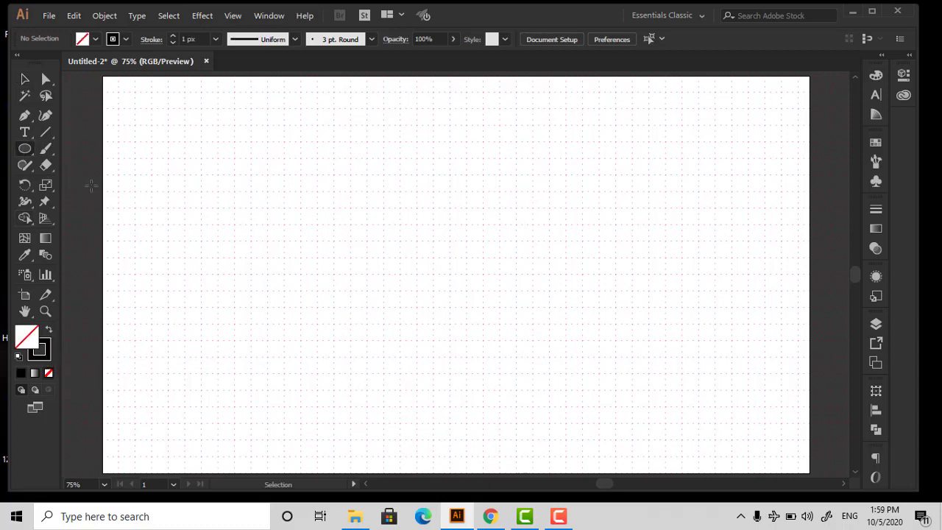
{"action": "left_click_drag", "start_coordinate": [235, 291], "coordinate": [252, 303]}
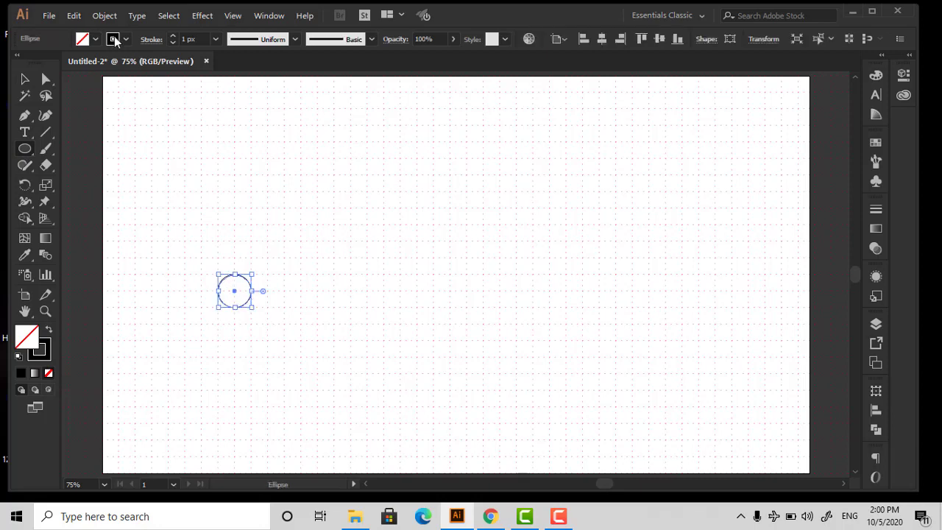
Step: Copy the circle, paste it in front, and scale the copy from its center to four grid squares wide
{"action": "left_click", "coordinate": [80, 20]}
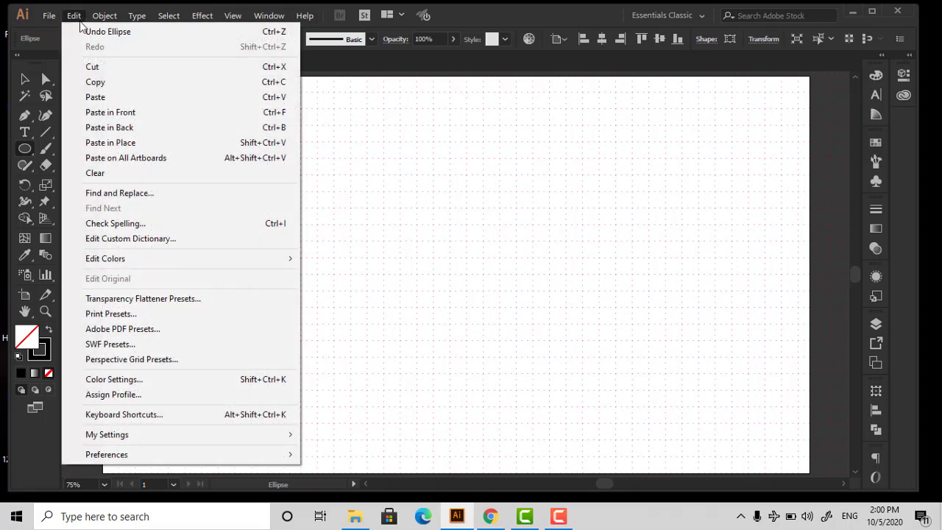
{"action": "left_click", "coordinate": [95, 82]}
{"action": "left_click", "coordinate": [75, 15]}
{"action": "left_click", "coordinate": [104, 114]}
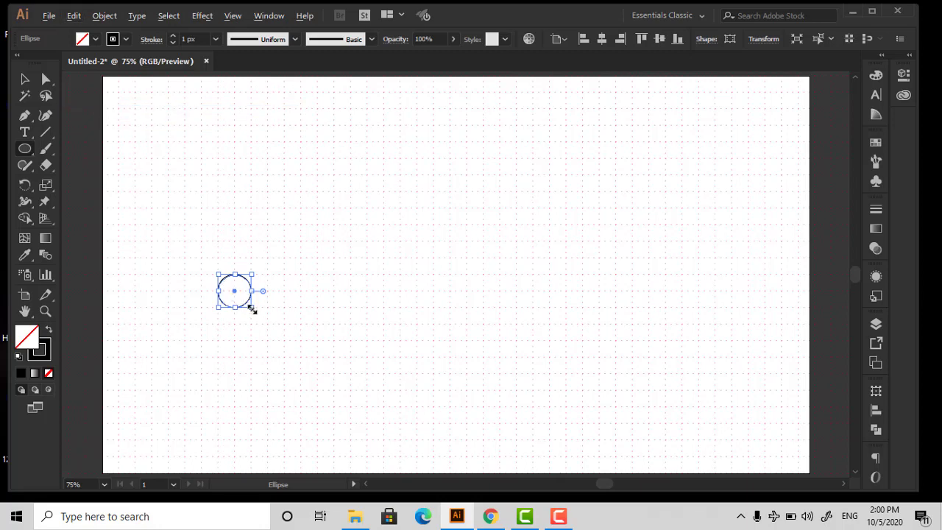
{"action": "left_click_drag", "start_coordinate": [252, 310], "coordinate": [267, 328]}
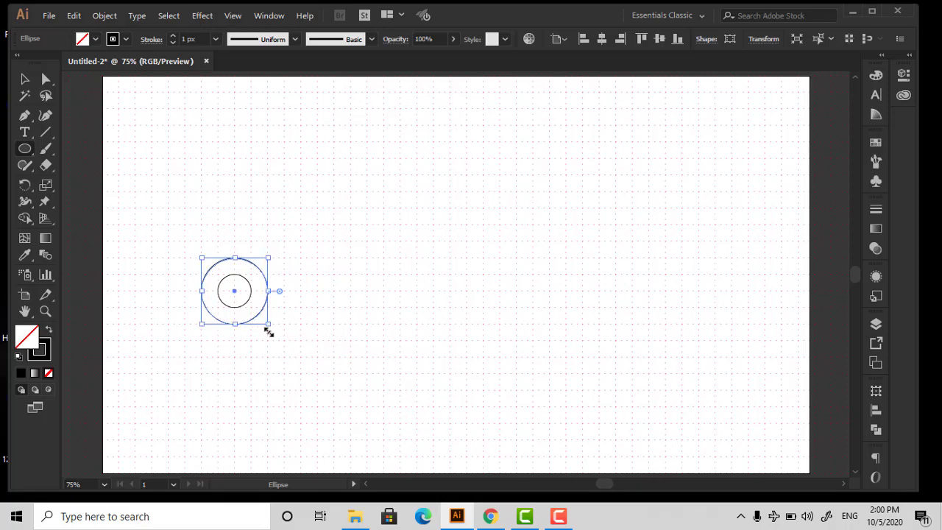
Step: Paste a copy of the second circle in front and enlarge it concentrically to six grid squares wide
{"action": "left_click", "coordinate": [74, 15]}
{"action": "left_click", "coordinate": [97, 80]}
{"action": "left_click", "coordinate": [74, 16]}
{"action": "left_click", "coordinate": [103, 112]}
{"action": "left_click_drag", "start_coordinate": [267, 326], "coordinate": [284, 340]}
Step: Add a fourth concentric circle by pasting a copy in front and scaling it to eight grid squares wide
{"action": "left_click", "coordinate": [78, 14]}
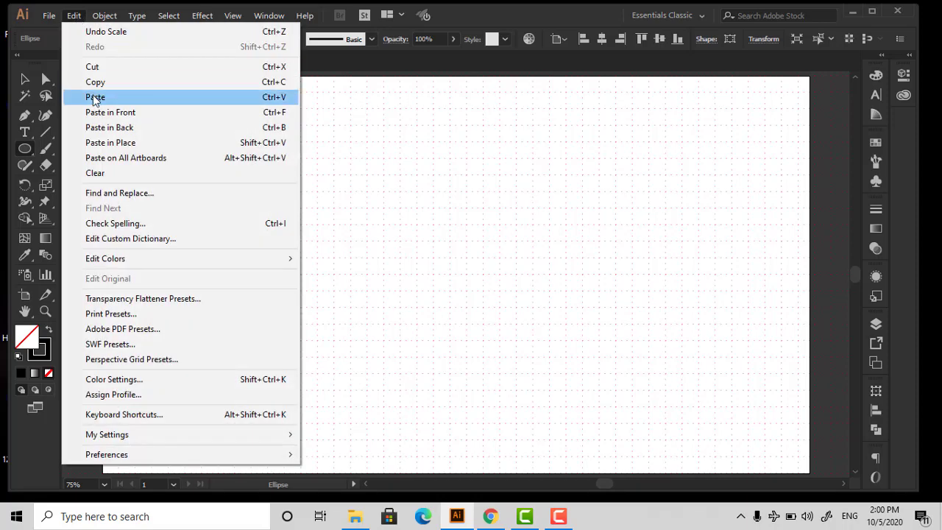
{"action": "left_click", "coordinate": [103, 112]}
{"action": "left_click", "coordinate": [74, 15]}
{"action": "left_click", "coordinate": [103, 112]}
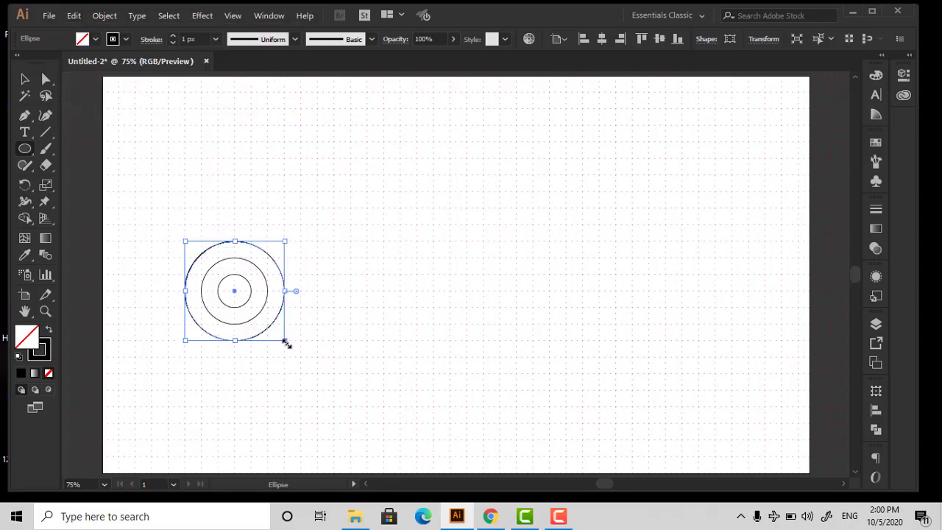
{"action": "left_click_drag", "start_coordinate": [286, 344], "coordinate": [301, 357]}
Step: Duplicate the set of four concentric circles twice to the right, offsetting each copy by four grid squares
{"action": "key", "text": "z"}
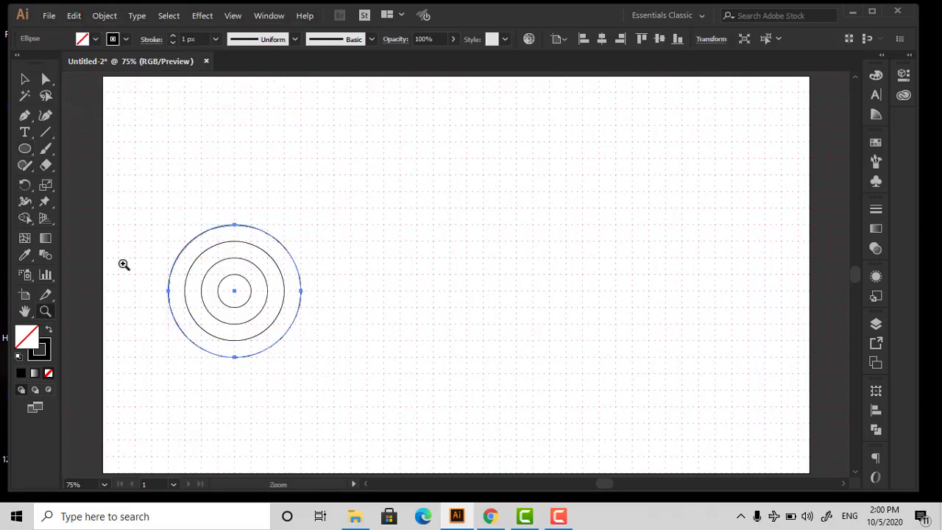
{"action": "left_click_drag", "start_coordinate": [158, 260], "coordinate": [292, 327]}
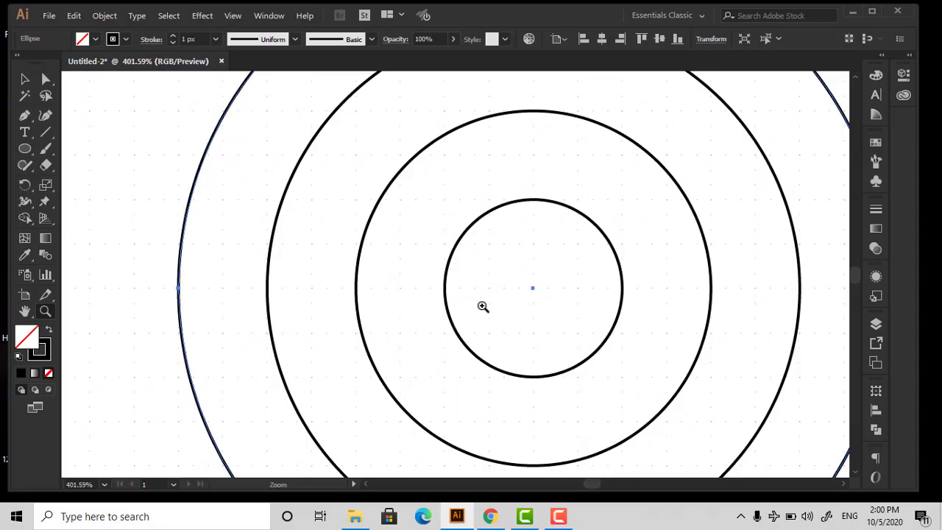
{"action": "left_click", "coordinate": [689, 265], "text": "alt"}
{"action": "left_click", "coordinate": [495, 246], "text": "alt"}
{"action": "left_click", "coordinate": [495, 278], "text": "alt"}
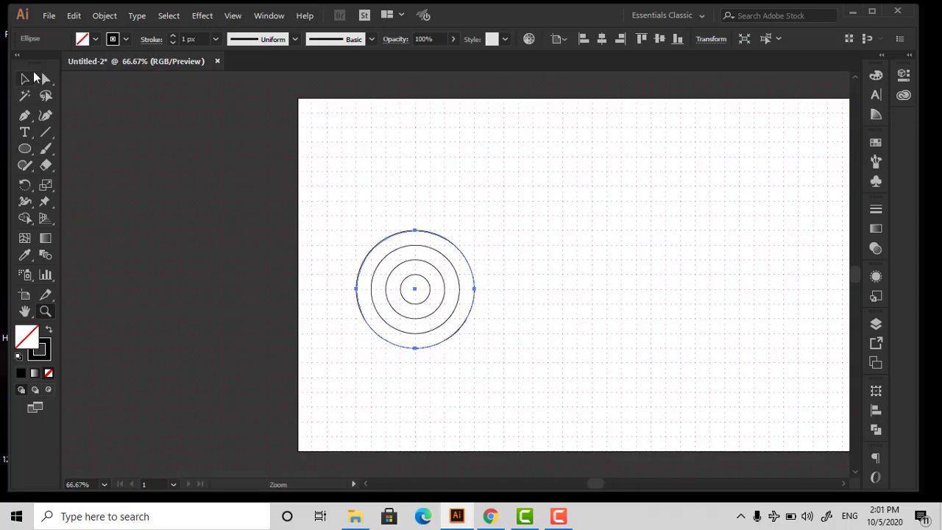
{"action": "left_click", "coordinate": [24, 79]}
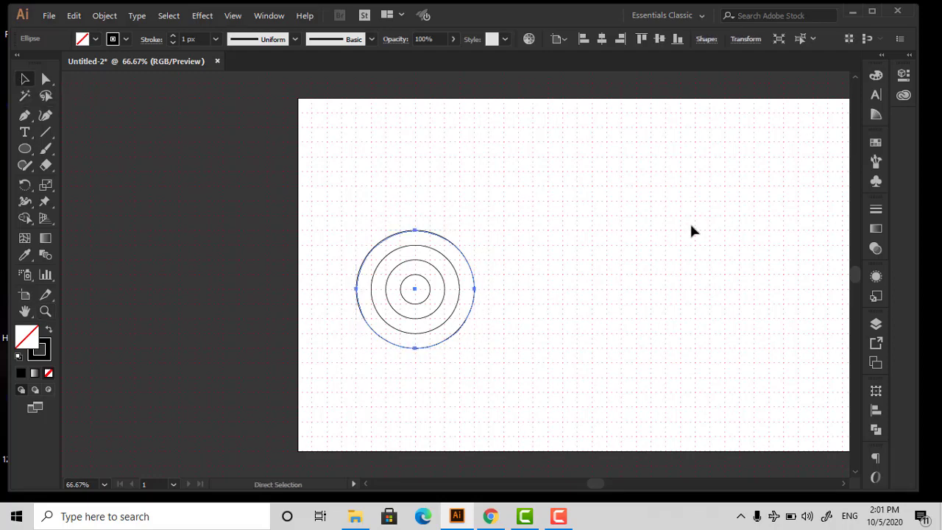
{"action": "key", "text": "ctrl+0"}
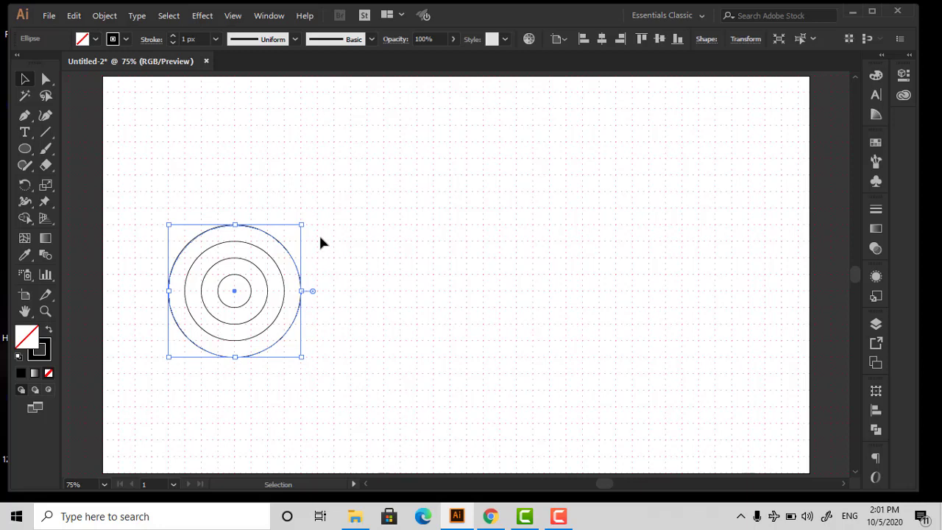
{"action": "left_click_drag", "start_coordinate": [328, 220], "coordinate": [136, 385]}
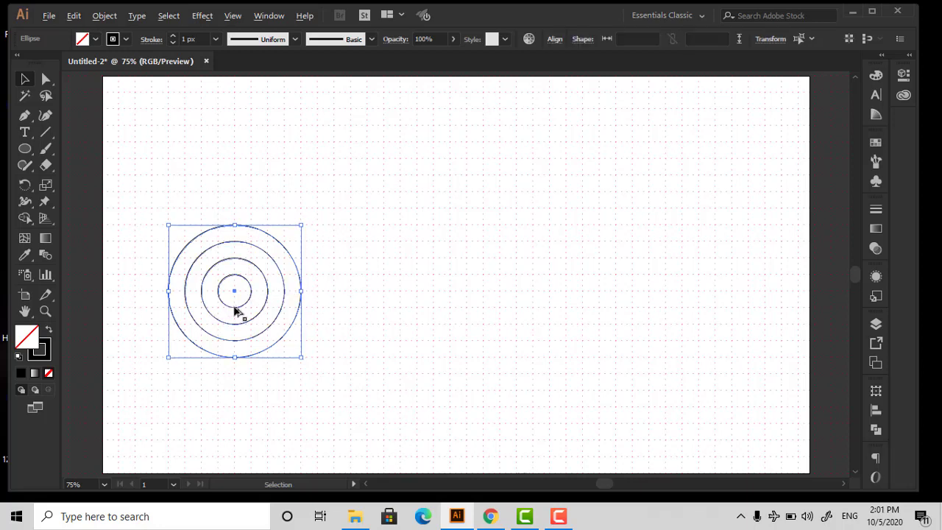
{"action": "left_click_drag", "start_coordinate": [234, 311], "coordinate": [302, 316]}
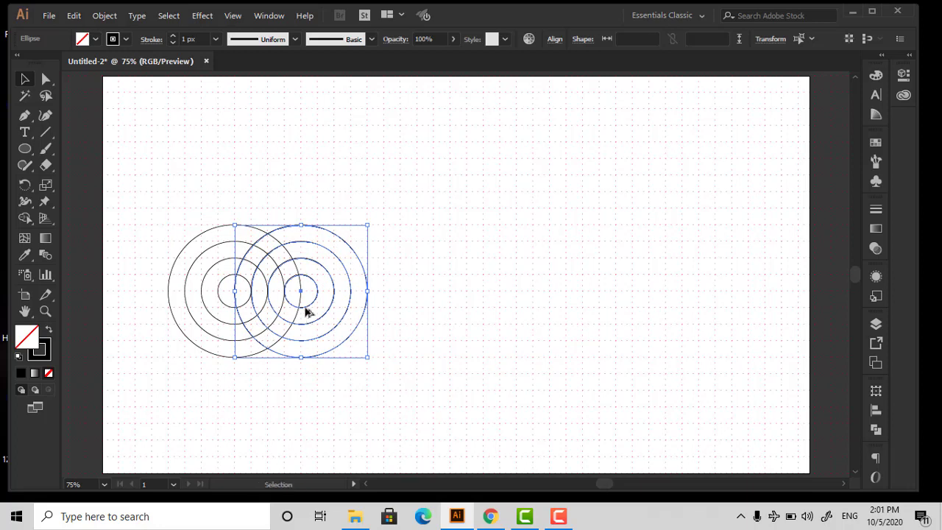
{"action": "left_click_drag", "start_coordinate": [310, 312], "coordinate": [372, 313]}
Step: Draw a straight horizontal line along the tops of the outer circles, spanning all three circle sets
{"action": "key", "text": "p"}
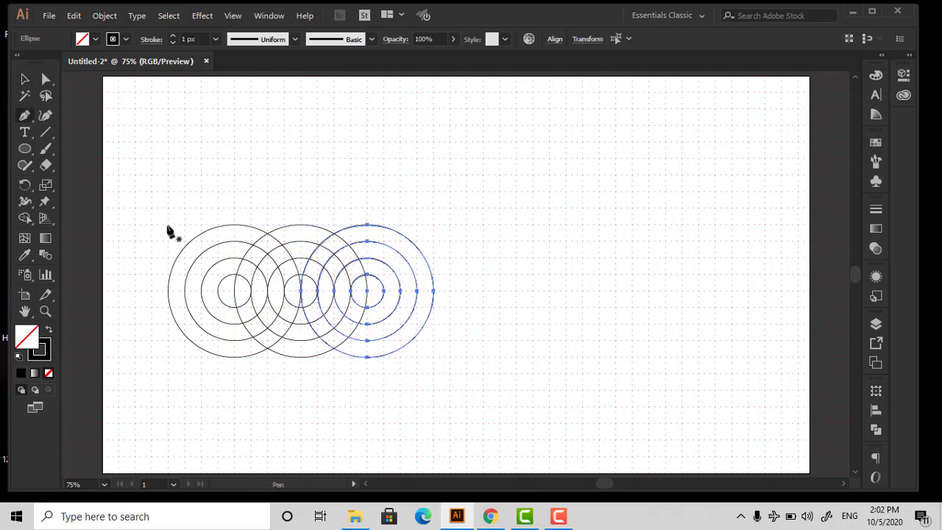
{"action": "left_click", "coordinate": [169, 225]}
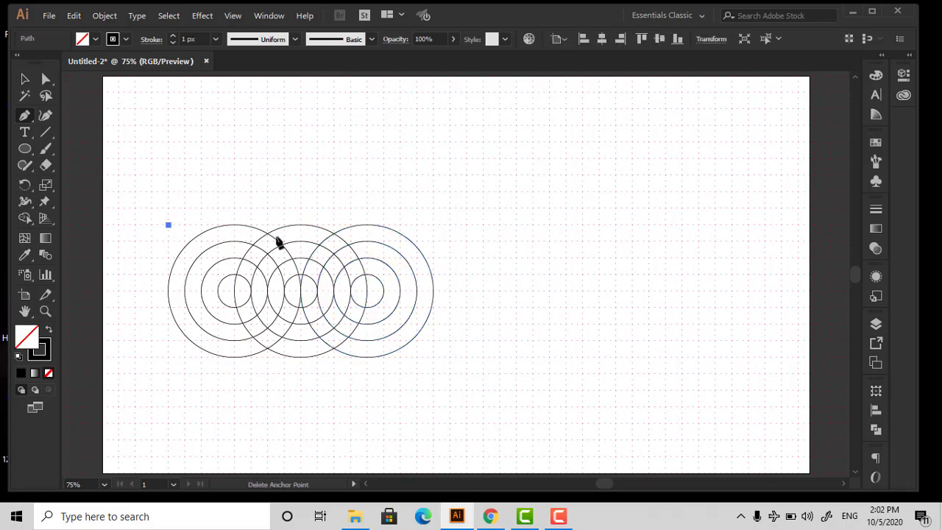
{"action": "left_click", "coordinate": [434, 224]}
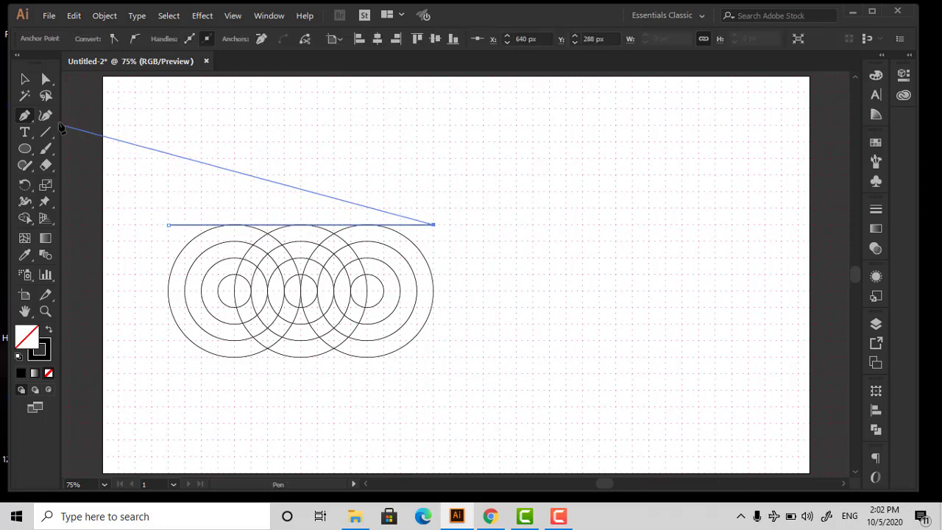
{"action": "left_click", "coordinate": [24, 79]}
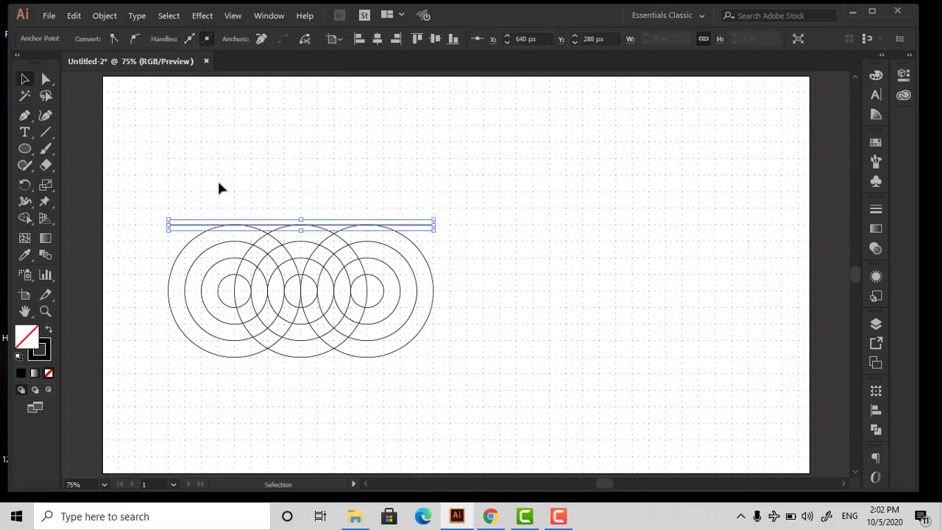
{"action": "key", "text": "ctrl+a"}
{"action": "left_click", "coordinate": [268, 214]}
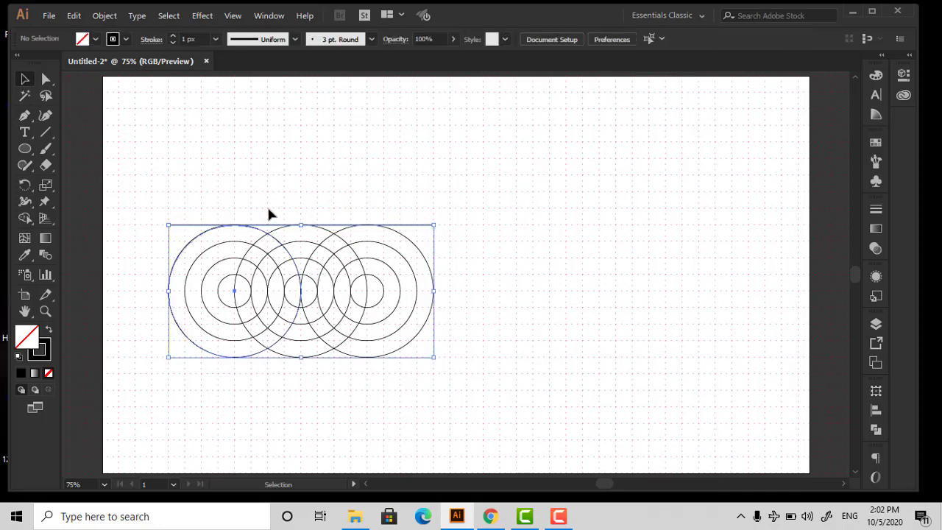
Step: Duplicate the horizontal line downward six times, spacing the copies one grid square apart
{"action": "left_click", "coordinate": [271, 230]}
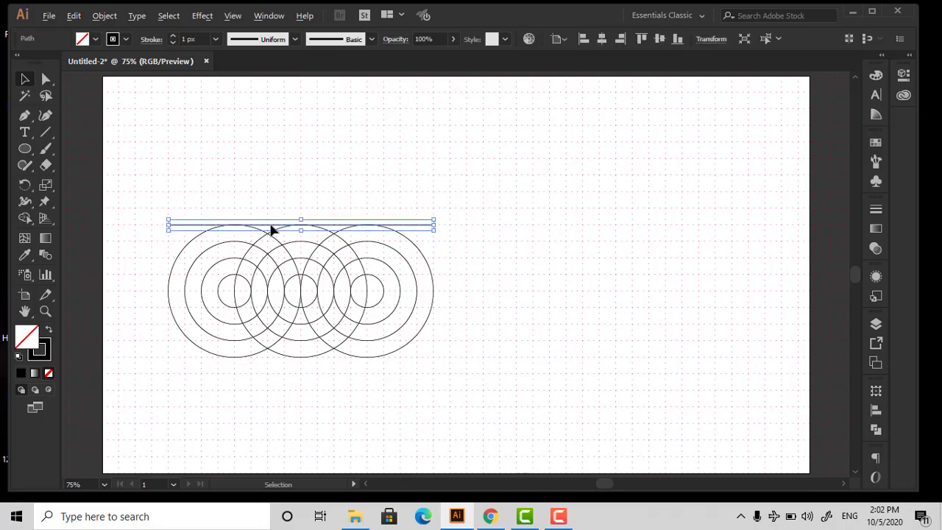
{"action": "left_click_drag", "start_coordinate": [272, 229], "coordinate": [264, 324]}
{"action": "left_click", "coordinate": [262, 331]}
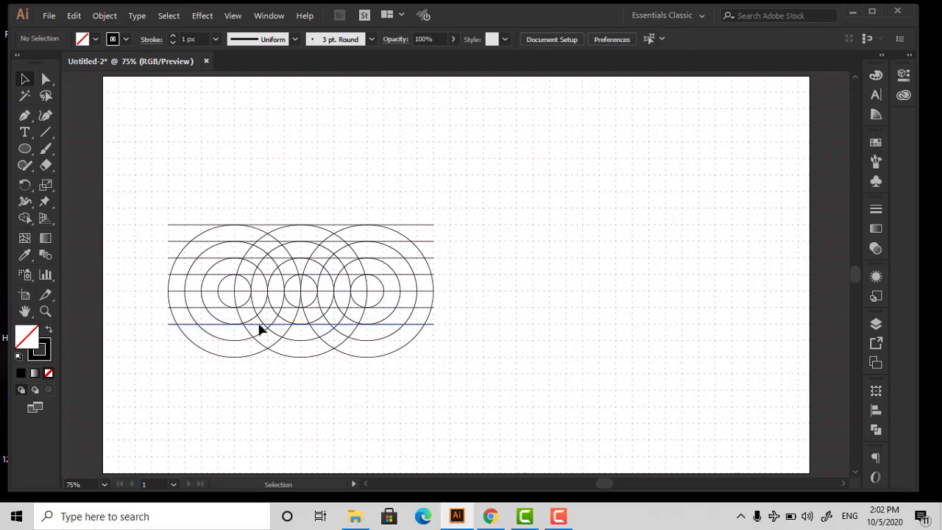
Step: Duplicate the lowest horizontal line twice more at the same spacing, down to the bottoms of the outer circles
{"action": "left_click", "coordinate": [255, 324]}
{"action": "left_click", "coordinate": [257, 329]}
{"action": "left_click", "coordinate": [255, 327]}
{"action": "key", "text": "a"}
{"action": "left_click", "coordinate": [259, 339]}
{"action": "key", "text": "v"}
{"action": "left_click", "coordinate": [255, 329]}
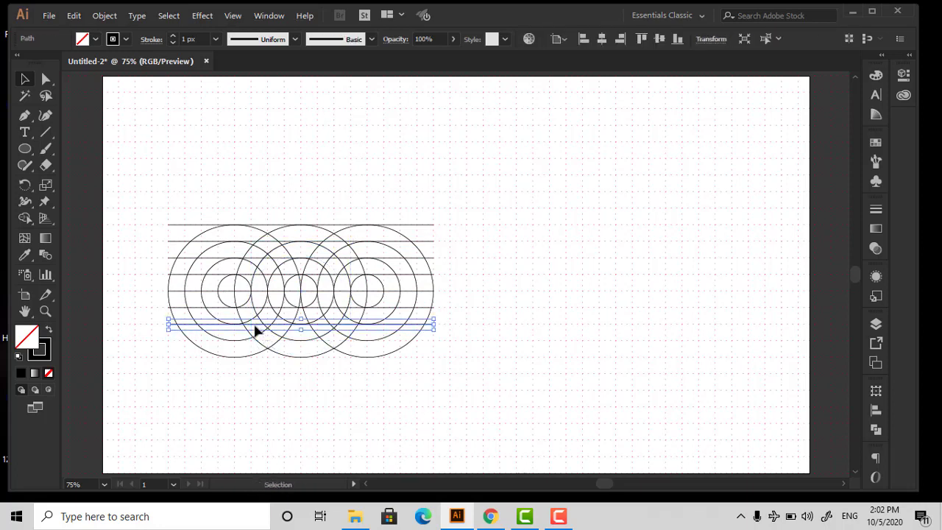
{"action": "left_click_drag", "start_coordinate": [256, 328], "coordinate": [257, 361]}
{"action": "left_click", "coordinate": [286, 395]}
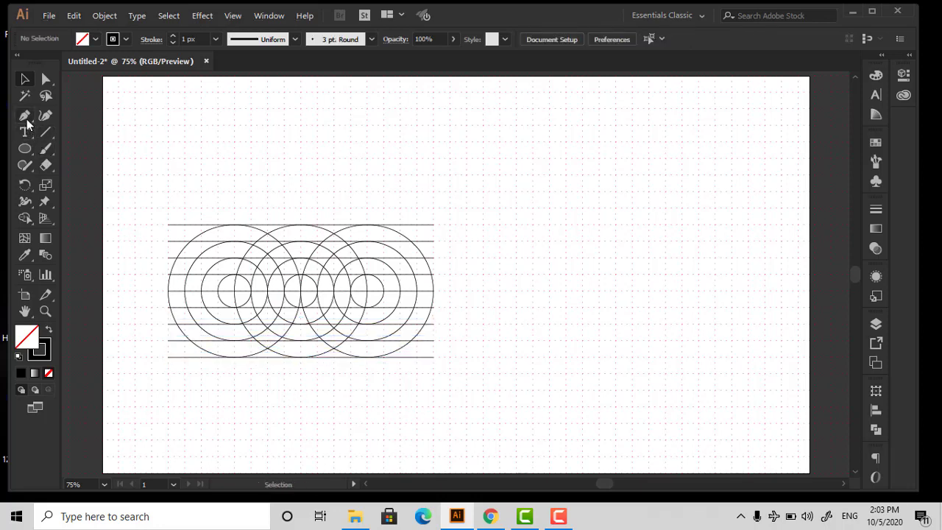
Step: Draw a vertical line segment joining the left ends of the top and bottom horizontal lines
{"action": "left_click", "coordinate": [46, 134]}
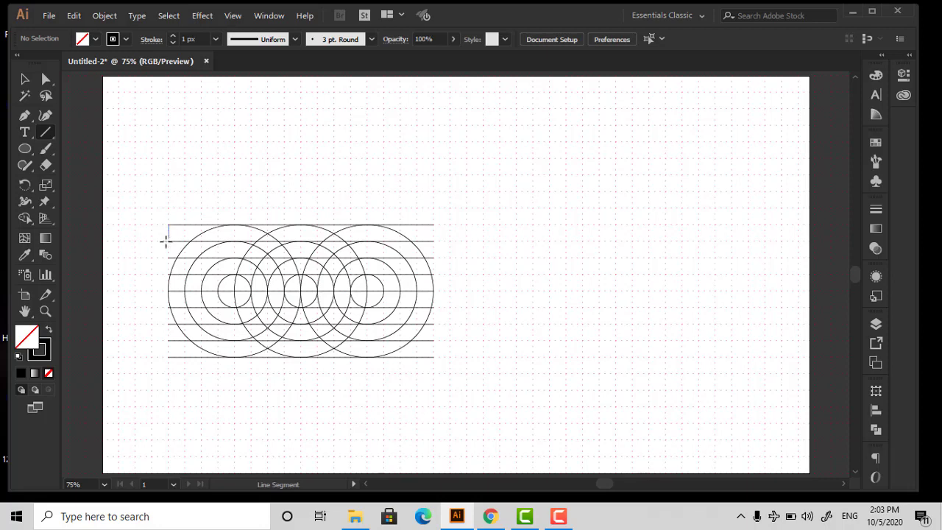
{"action": "left_click_drag", "start_coordinate": [165, 240], "coordinate": [151, 356]}
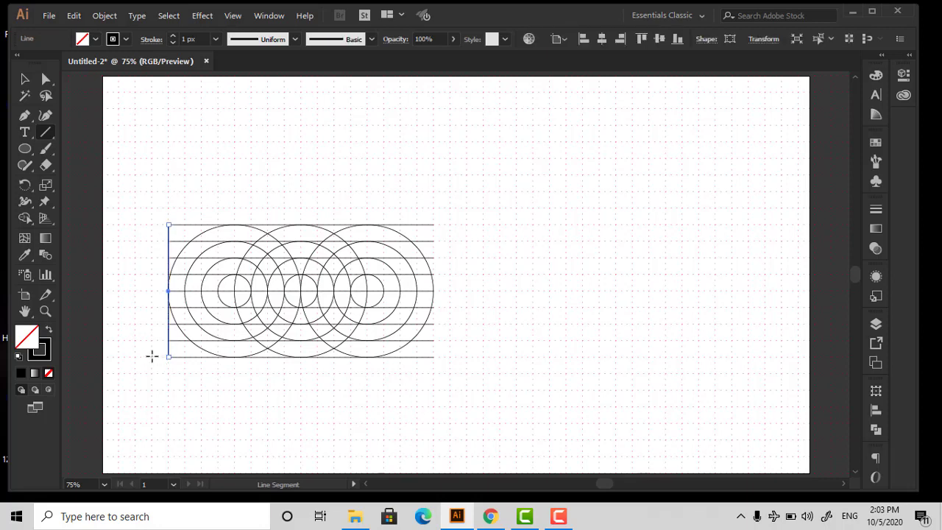
Step: Duplicate the vertical line at the grid's left edge one grid square to the right, touching the second-largest circle
{"action": "left_click", "coordinate": [47, 311]}
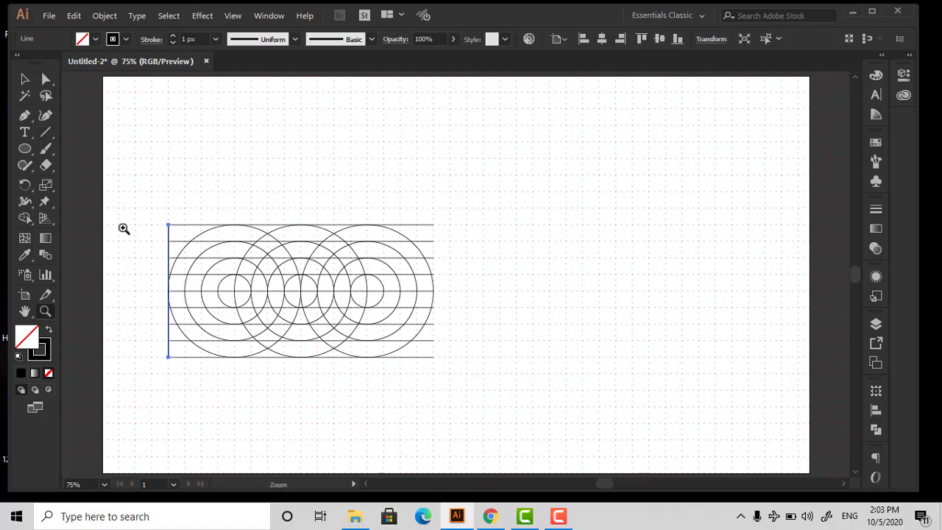
{"action": "left_click_drag", "start_coordinate": [149, 212], "coordinate": [233, 366]}
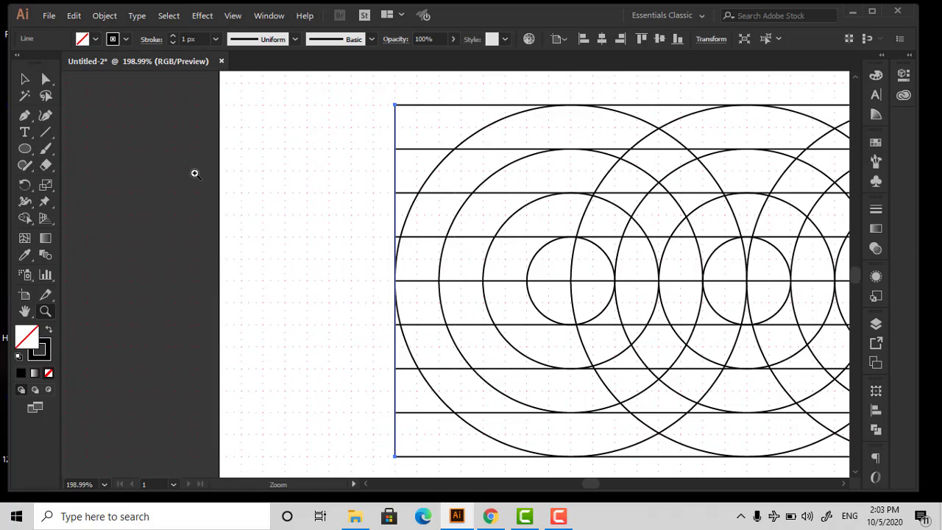
{"action": "left_click", "coordinate": [25, 79]}
{"action": "left_click", "coordinate": [371, 213]}
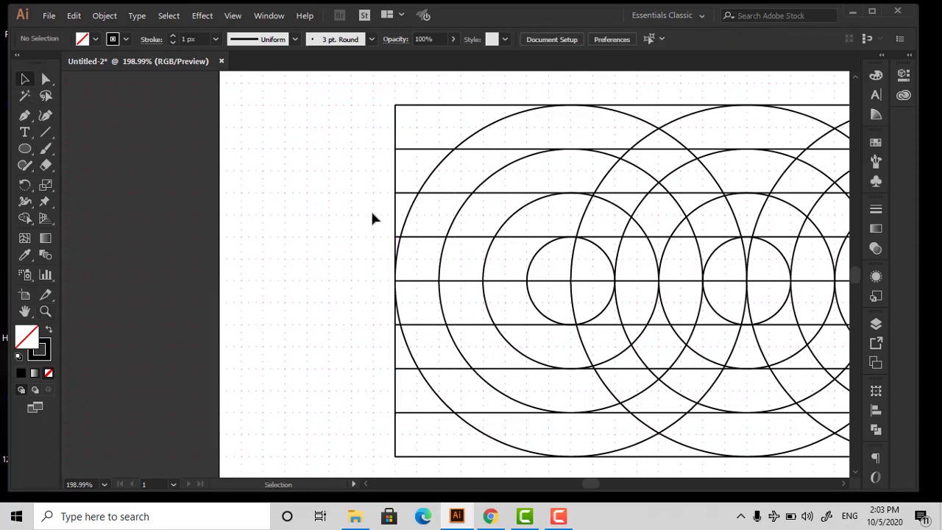
{"action": "scroll", "coordinate": [371, 217], "scroll_direction": "right", "scroll_amount": 3}
{"action": "left_click", "coordinate": [214, 161]}
{"action": "left_click_drag", "start_coordinate": [213, 157], "coordinate": [262, 164]}
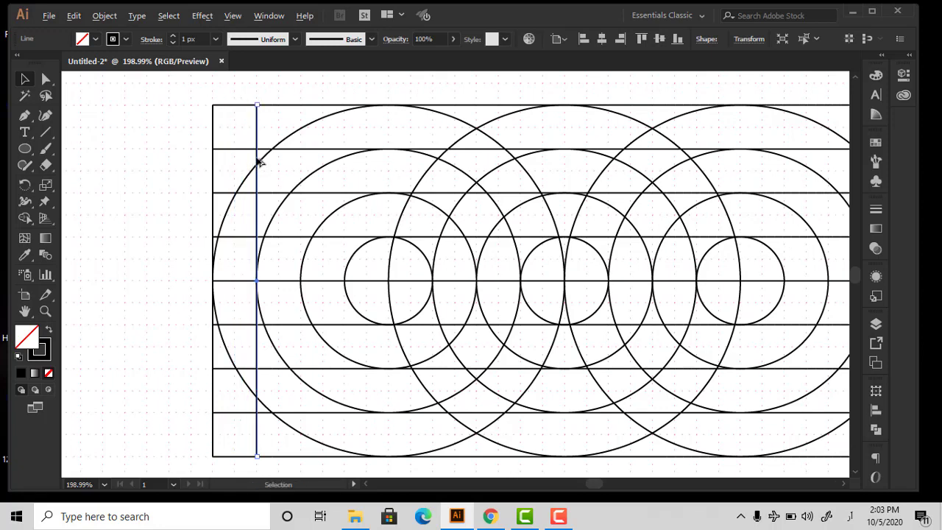
{"action": "left_click_drag", "start_coordinate": [269, 157], "coordinate": [301, 164]}
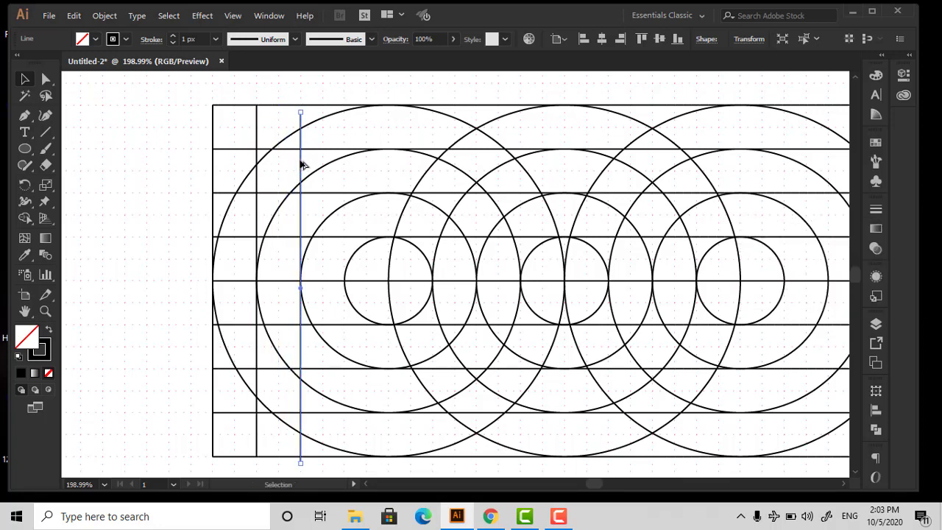
{"action": "key", "text": "x"}
{"action": "key", "text": "a"}
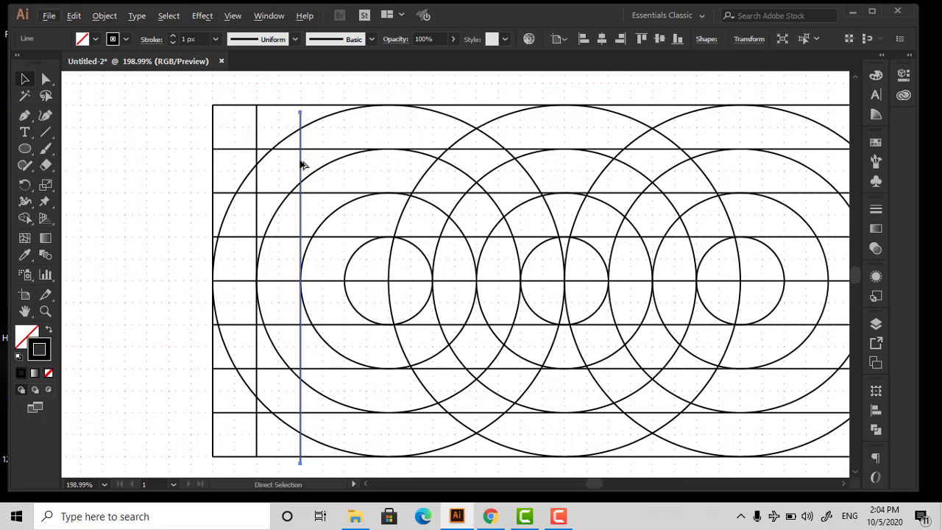
{"action": "key", "text": "ctrl+z"}
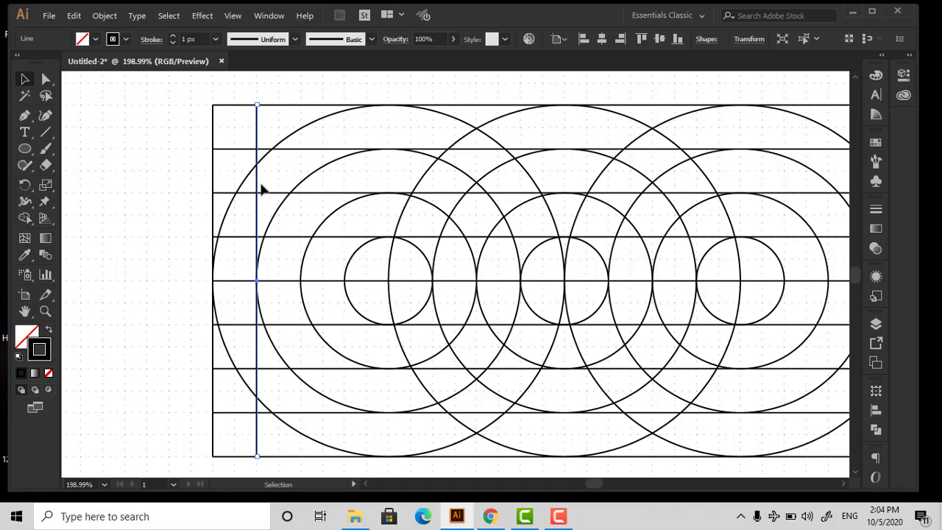
Step: Duplicate the second vertical line rightward fifteen times, one grid square apart, to the right edge of the last outer circle
{"action": "left_click_drag", "start_coordinate": [256, 183], "coordinate": [302, 194]}
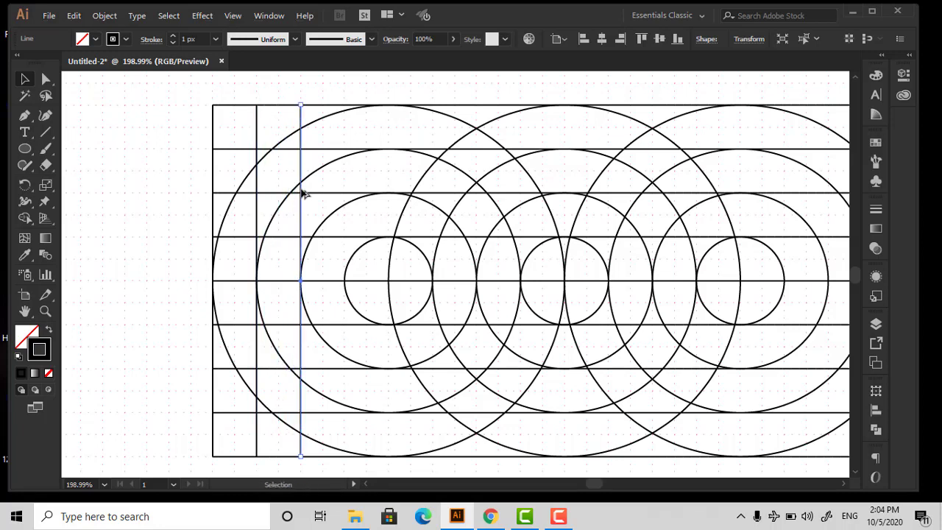
{"action": "key", "text": "ctrl+d"}
{"action": "key", "text": "ctrl+d"}
{"action": "key", "text": "ctrl+d"}
{"action": "key", "text": "ctrl+d"}
{"action": "key", "text": "ctrl+d"}
{"action": "key", "text": "ctrl+d"}
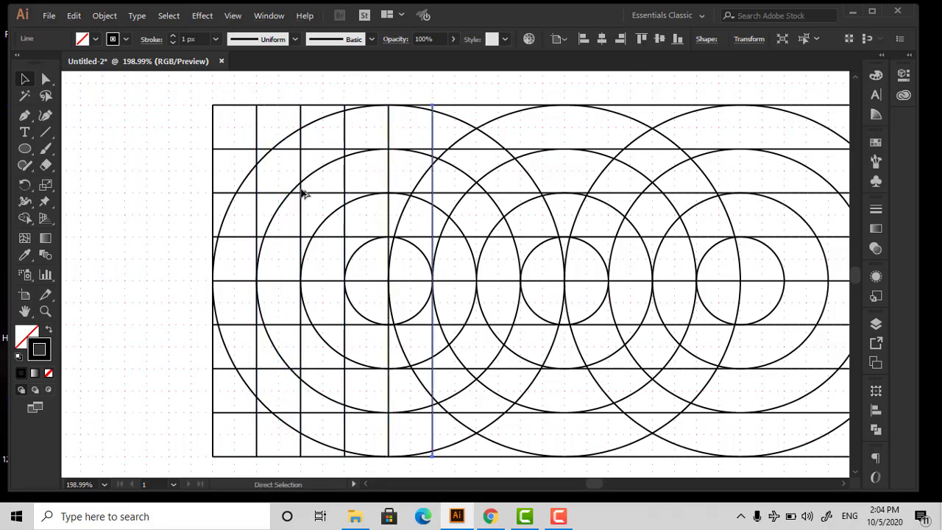
{"action": "key", "text": "ctrl+d"}
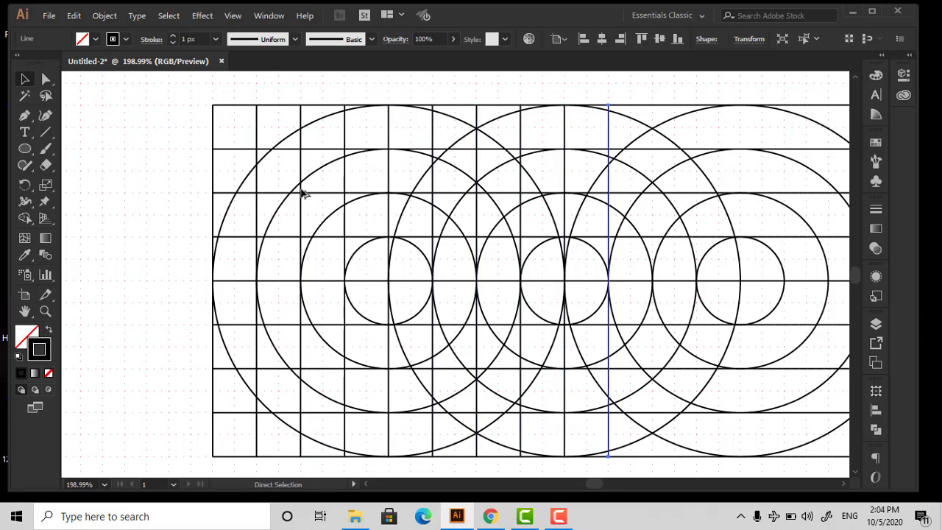
{"action": "key", "text": "ctrl+d"}
{"action": "key", "text": "ctrl+d"}
{"action": "key", "text": "ctrl+d"}
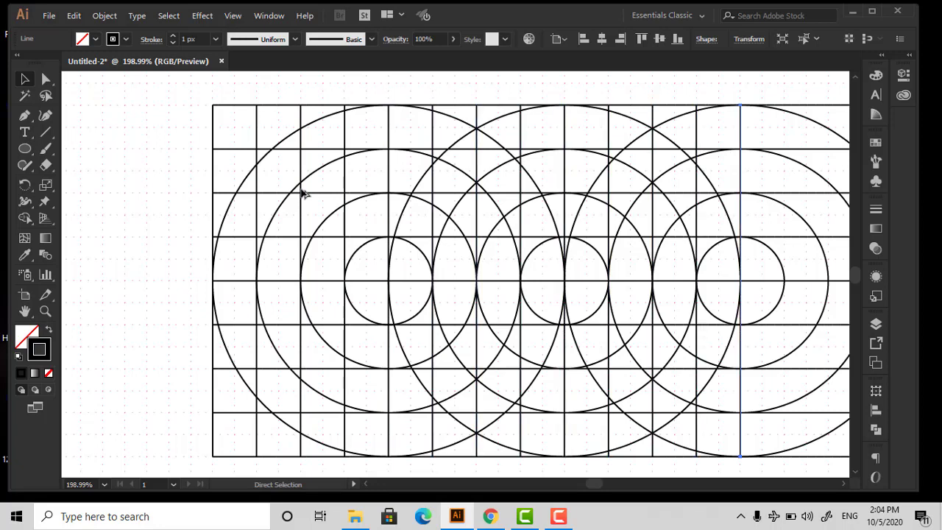
{"action": "key", "text": "ctrl+minus"}
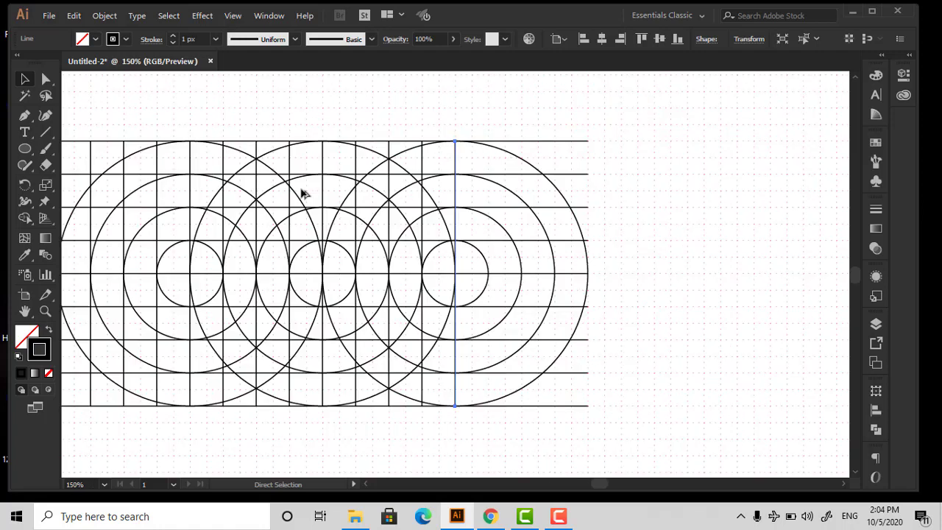
{"action": "key", "text": "ctrl+d"}
{"action": "key", "text": "ctrl+d"}
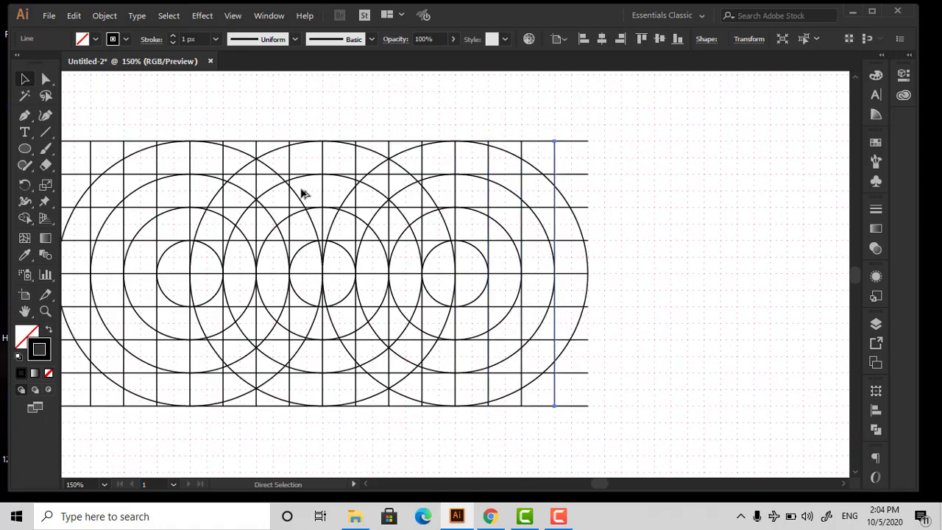
{"action": "key", "text": "ctrl+d"}
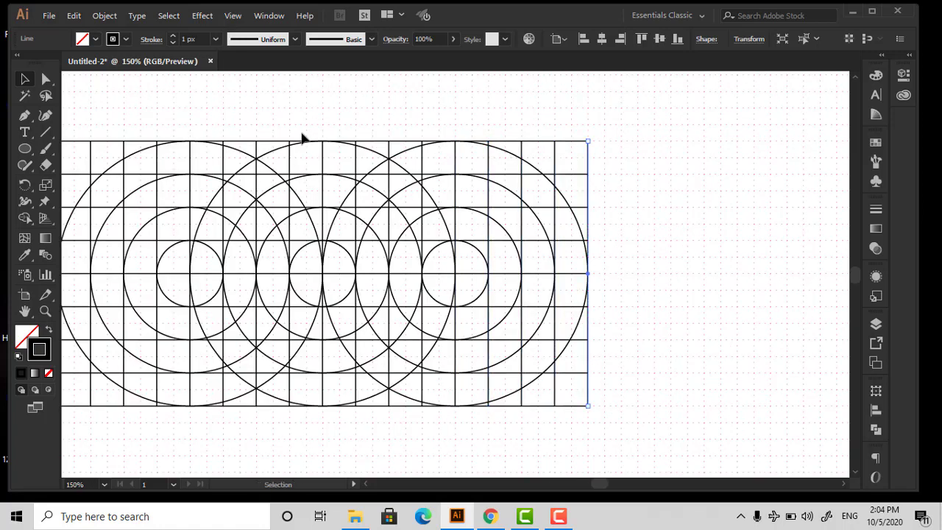
{"action": "left_click", "coordinate": [320, 106]}
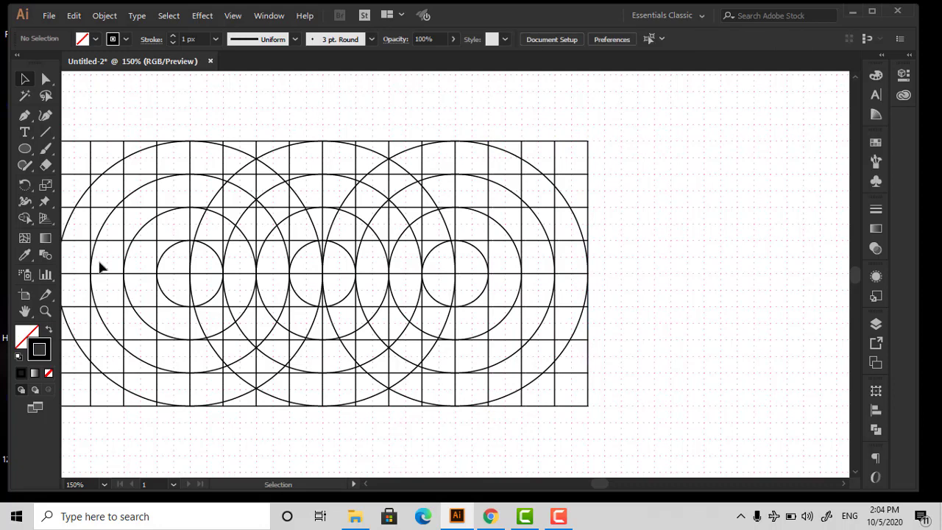
{"action": "left_click", "coordinate": [45, 312]}
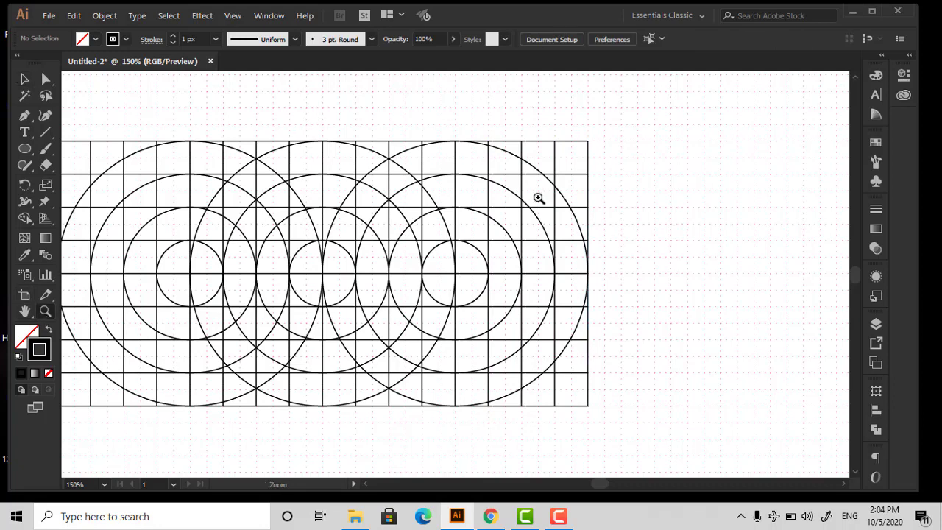
{"action": "left_click_drag", "start_coordinate": [538, 198], "coordinate": [635, 303]}
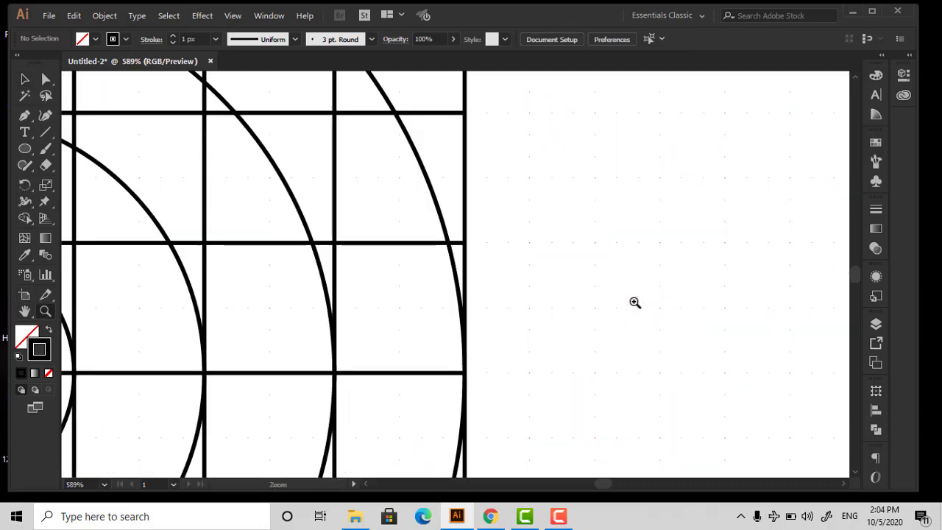
{"action": "key", "text": "alt"}
{"action": "left_click", "coordinate": [463, 303], "text": "alt"}
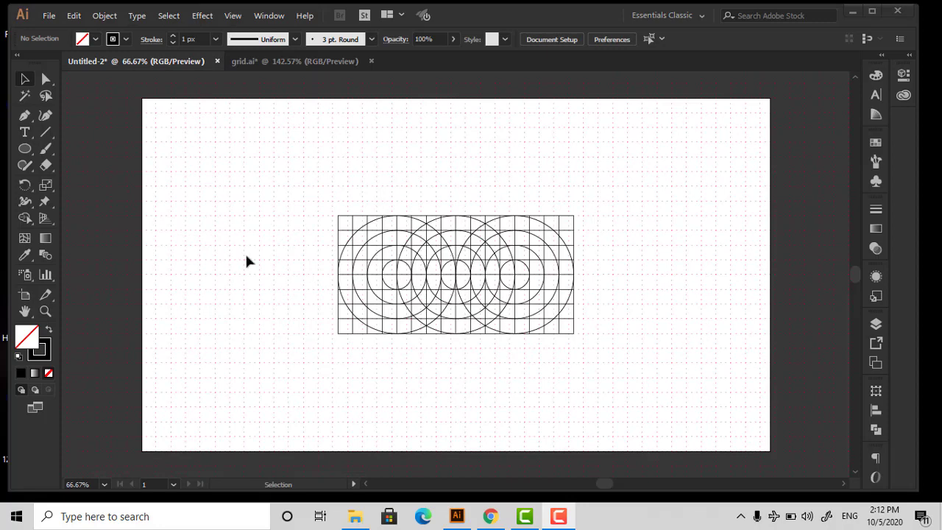
Step: Select the whole grid for the Shape Builder and swap its colours to a black fill with no stroke
{"action": "left_click", "coordinate": [24, 218]}
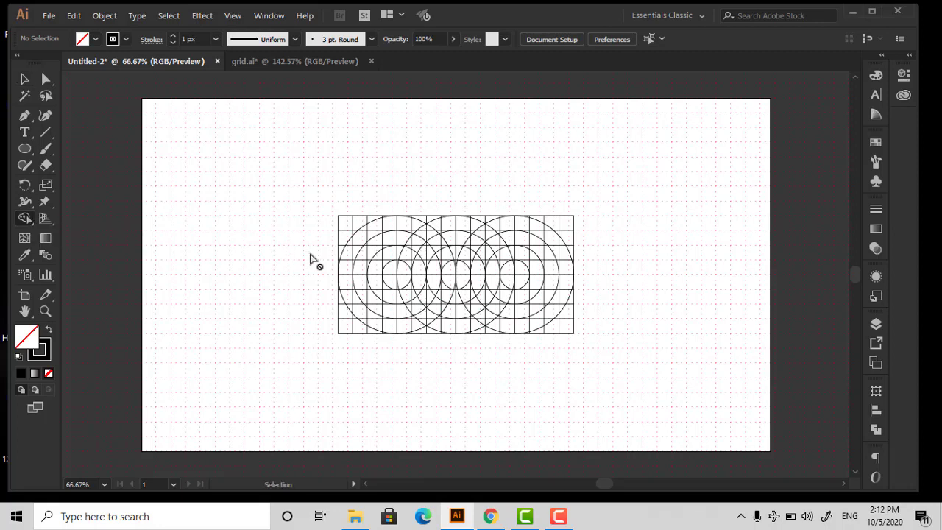
{"action": "key", "text": "ctrl+a"}
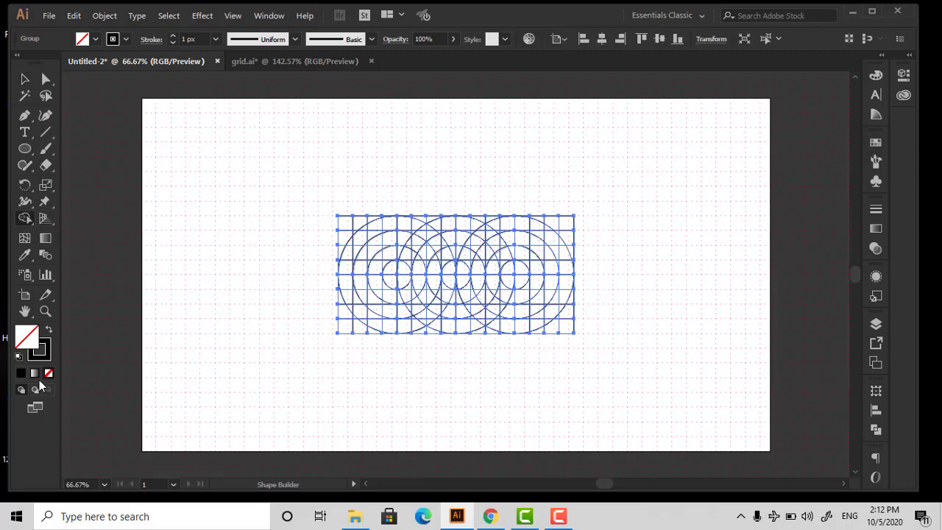
{"action": "left_click", "coordinate": [49, 332]}
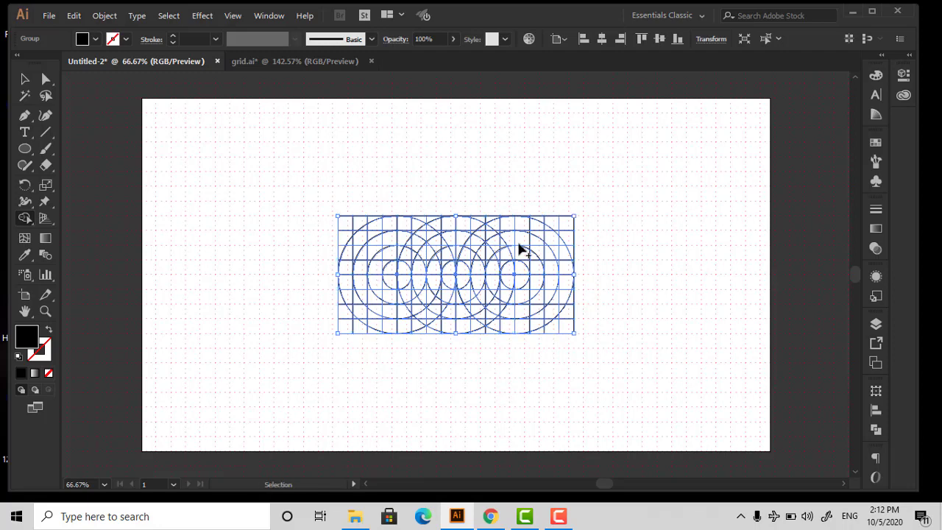
{"action": "key", "text": "ctrl+1"}
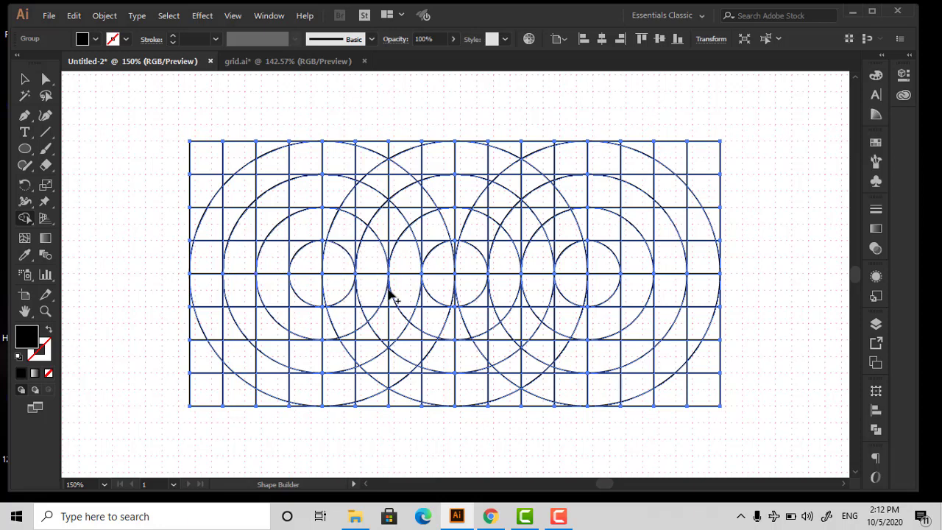
Step: Merge the Shape Builder regions into one black band arching over the left ring, under the middle circle and up to the right ring
{"action": "left_click", "coordinate": [259, 311]}
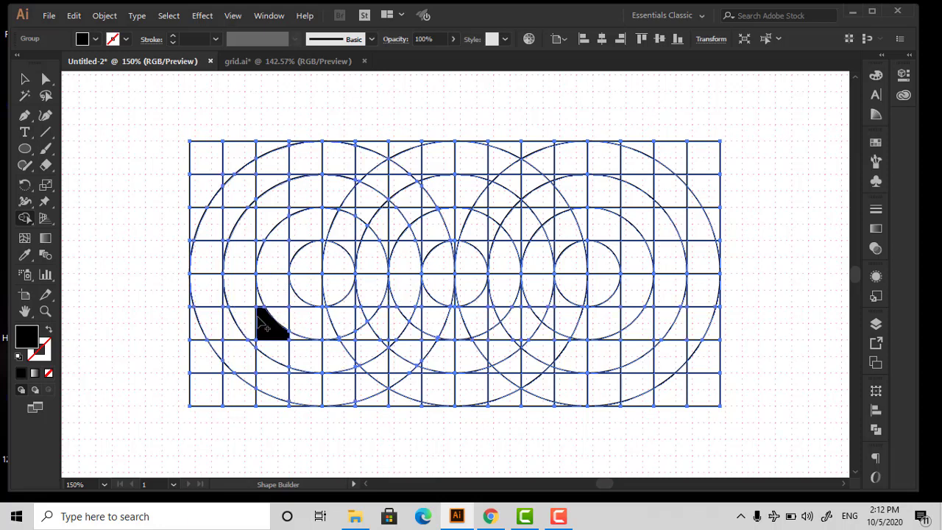
{"action": "mouse_move", "coordinate": [258, 317]}
{"action": "left_mouse_down"}
{"action": "mouse_move", "coordinate": [242, 261]}
{"action": "mouse_move", "coordinate": [257, 241]}
{"action": "mouse_move", "coordinate": [244, 234]}
{"action": "mouse_move", "coordinate": [256, 206]}
{"action": "mouse_move", "coordinate": [271, 200]}
{"action": "mouse_move", "coordinate": [296, 195]}
{"action": "mouse_move", "coordinate": [294, 207]}
{"action": "mouse_move", "coordinate": [357, 184]}
{"action": "mouse_move", "coordinate": [348, 205]}
{"action": "mouse_move", "coordinate": [391, 210]}
{"action": "mouse_move", "coordinate": [390, 250]}
{"action": "mouse_move", "coordinate": [402, 238]}
{"action": "mouse_move", "coordinate": [409, 306]}
{"action": "mouse_move", "coordinate": [432, 317]}
{"action": "mouse_move", "coordinate": [474, 318]}
{"action": "mouse_move", "coordinate": [495, 297]}
{"action": "mouse_move", "coordinate": [501, 313]}
{"action": "mouse_move", "coordinate": [514, 237]}
{"action": "left_mouse_up"}
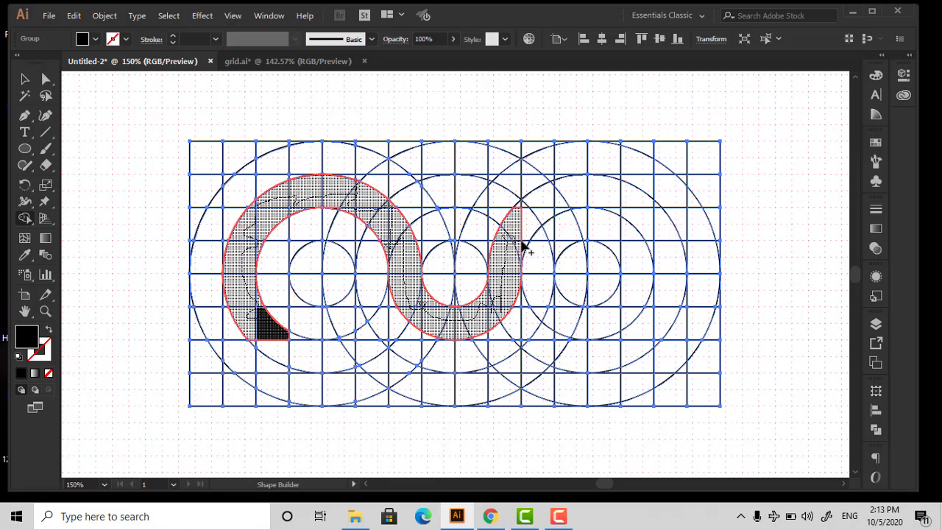
{"action": "left_click_drag", "start_coordinate": [522, 239], "coordinate": [525, 232]}
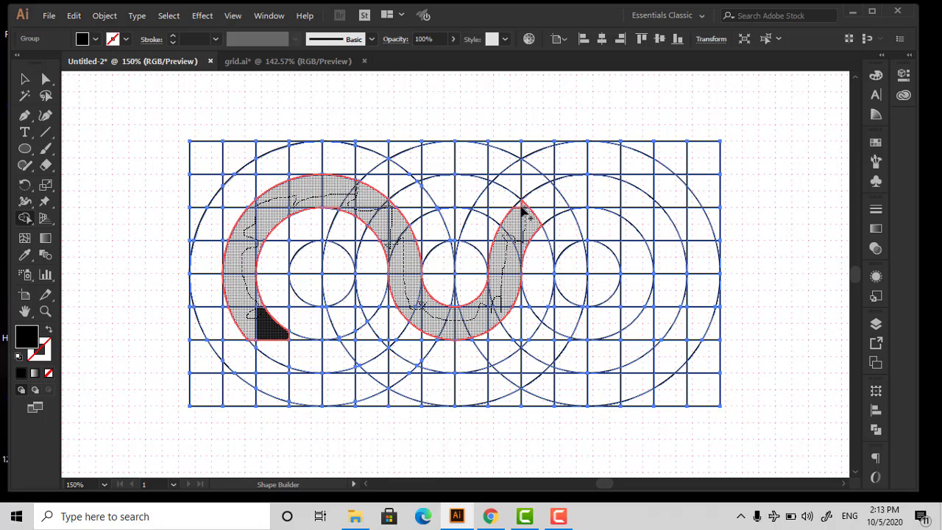
{"action": "left_click_drag", "start_coordinate": [520, 212], "coordinate": [520, 212]}
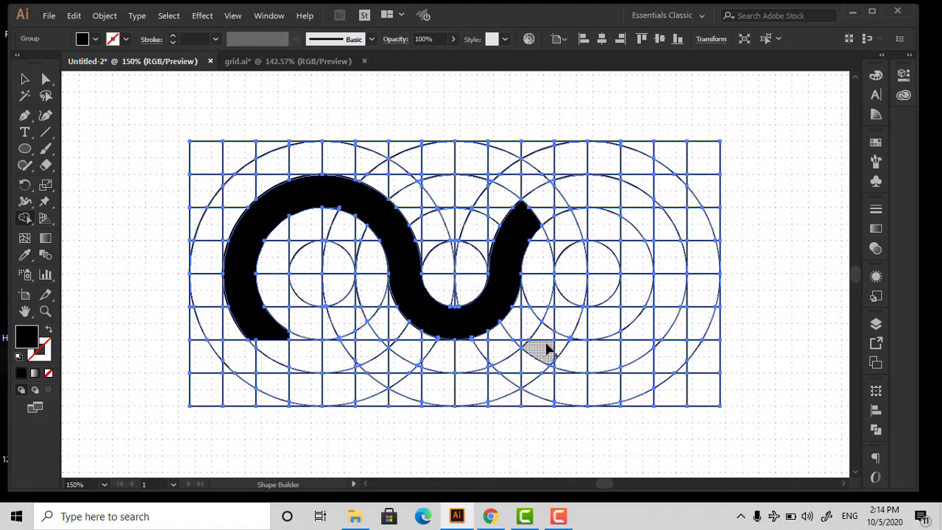
Step: Extend the black band around the right ring with the Shape Builder, hooking its end up into the small right circle
{"action": "mouse_move", "coordinate": [533, 215]}
{"action": "left_mouse_down"}
{"action": "mouse_move", "coordinate": [559, 215]}
{"action": "mouse_move", "coordinate": [573, 189]}
{"action": "mouse_move", "coordinate": [618, 211]}
{"action": "mouse_move", "coordinate": [647, 212]}
{"action": "mouse_move", "coordinate": [658, 231]}
{"action": "mouse_move", "coordinate": [662, 321]}
{"action": "mouse_move", "coordinate": [648, 326]}
{"action": "mouse_move", "coordinate": [637, 353]}
{"action": "mouse_move", "coordinate": [658, 330]}
{"action": "mouse_move", "coordinate": [660, 350]}
{"action": "mouse_move", "coordinate": [578, 352]}
{"action": "left_mouse_up"}
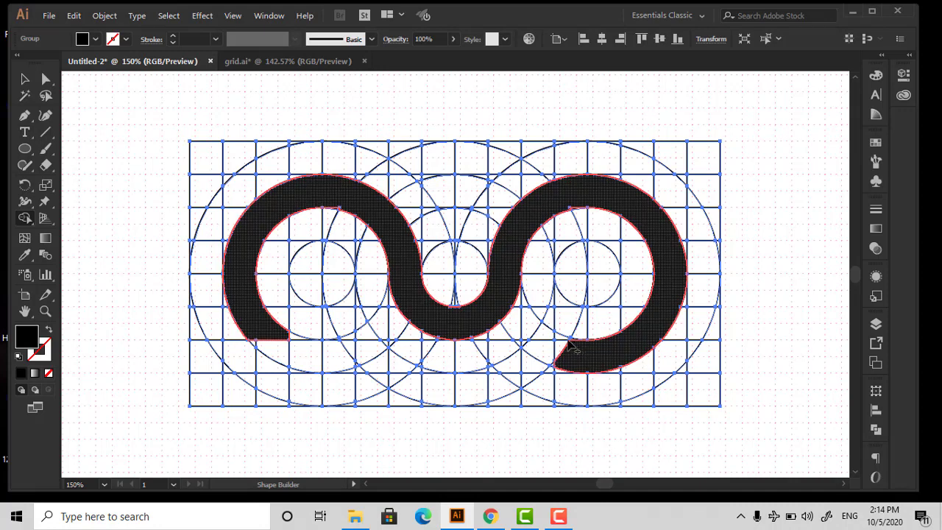
{"action": "mouse_move", "coordinate": [572, 348]}
{"action": "left_mouse_down"}
{"action": "mouse_move", "coordinate": [550, 333]}
{"action": "mouse_move", "coordinate": [563, 354]}
{"action": "mouse_move", "coordinate": [551, 347]}
{"action": "left_mouse_up"}
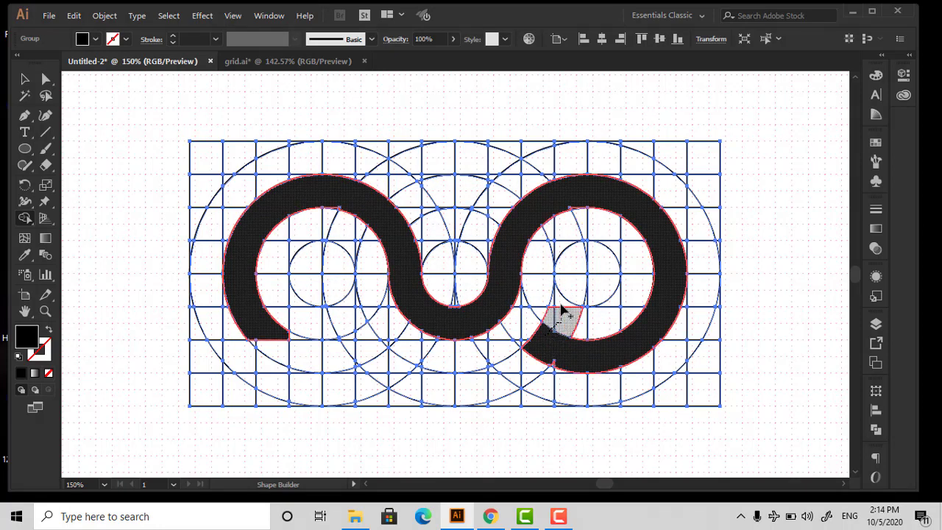
{"action": "mouse_move", "coordinate": [562, 313]}
{"action": "left_mouse_down"}
{"action": "mouse_move", "coordinate": [561, 301]}
{"action": "mouse_move", "coordinate": [595, 295]}
{"action": "mouse_move", "coordinate": [572, 267]}
{"action": "mouse_move", "coordinate": [588, 328]}
{"action": "left_mouse_up"}
{"action": "key", "text": "ctrl+equal"}
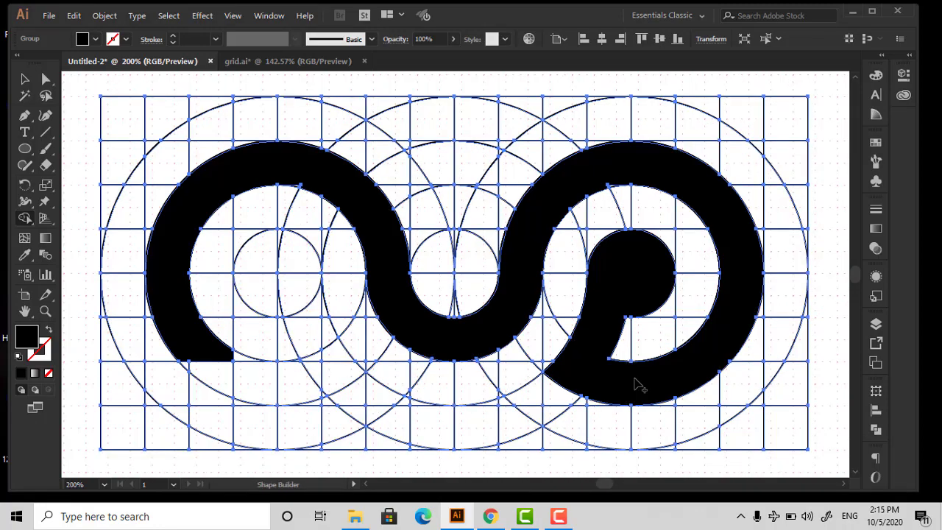
Step: Merge the lower left ring, its inward hook and the small left circle into the band, mirroring the right side
{"action": "mouse_move", "coordinate": [186, 340]}
{"action": "left_mouse_down"}
{"action": "mouse_move", "coordinate": [210, 370]}
{"action": "mouse_move", "coordinate": [187, 364]}
{"action": "mouse_move", "coordinate": [294, 378]}
{"action": "mouse_move", "coordinate": [341, 354]}
{"action": "mouse_move", "coordinate": [315, 357]}
{"action": "mouse_move", "coordinate": [324, 339]}
{"action": "mouse_move", "coordinate": [312, 317]}
{"action": "mouse_move", "coordinate": [324, 306]}
{"action": "mouse_move", "coordinate": [266, 254]}
{"action": "mouse_move", "coordinate": [290, 326]}
{"action": "left_mouse_up"}
{"action": "key", "text": "ctrl+z"}
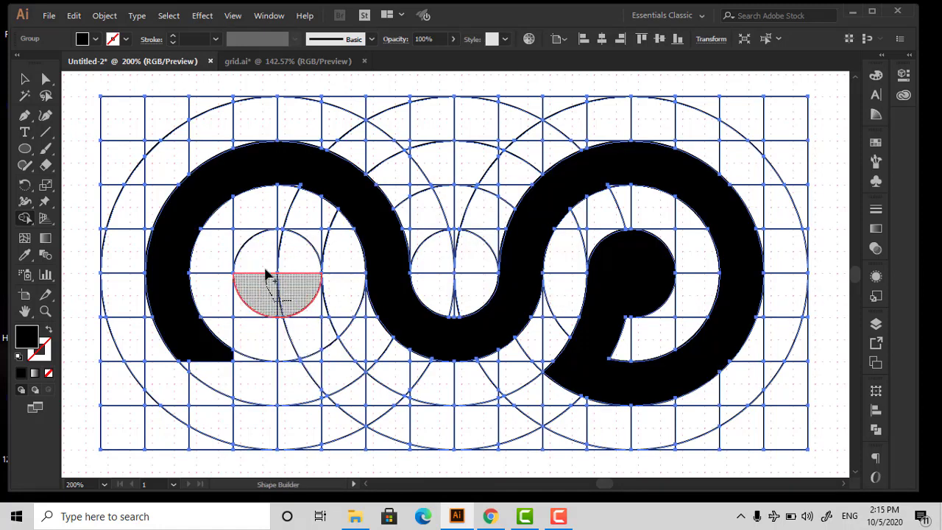
{"action": "mouse_move", "coordinate": [267, 274]}
{"action": "left_mouse_down"}
{"action": "mouse_move", "coordinate": [322, 312]}
{"action": "mouse_move", "coordinate": [312, 327]}
{"action": "mouse_move", "coordinate": [333, 361]}
{"action": "mouse_move", "coordinate": [298, 381]}
{"action": "mouse_move", "coordinate": [252, 379]}
{"action": "mouse_move", "coordinate": [221, 365]}
{"action": "left_mouse_up"}
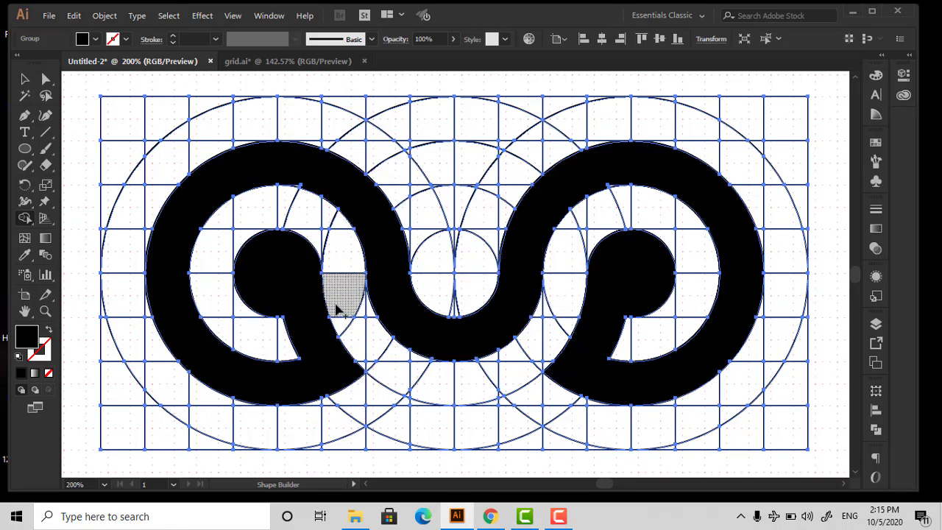
Step: Inspect both halves of the merged black shape up close for unfilled regions, and deselect the artwork
{"action": "key", "text": "v"}
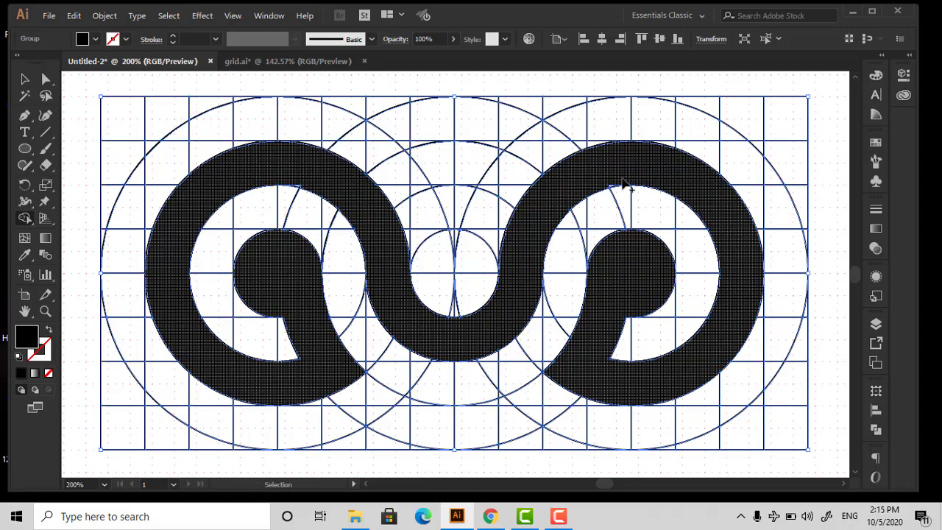
{"action": "key", "text": "ctrl+plus"}
{"action": "key", "text": "shift+m"}
{"action": "scroll", "coordinate": [622, 184], "scroll_direction": "right", "scroll_amount": 3}
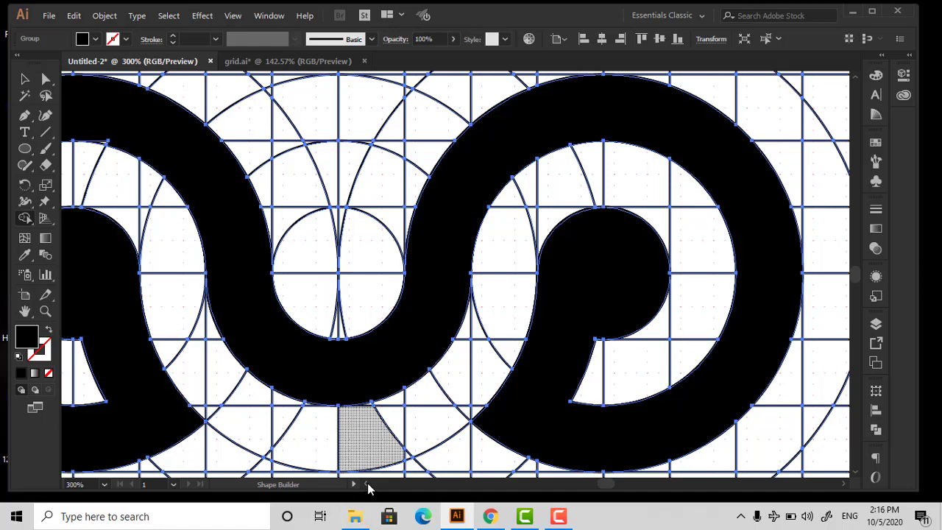
{"action": "scroll", "coordinate": [368, 435], "scroll_direction": "left", "scroll_amount": 3}
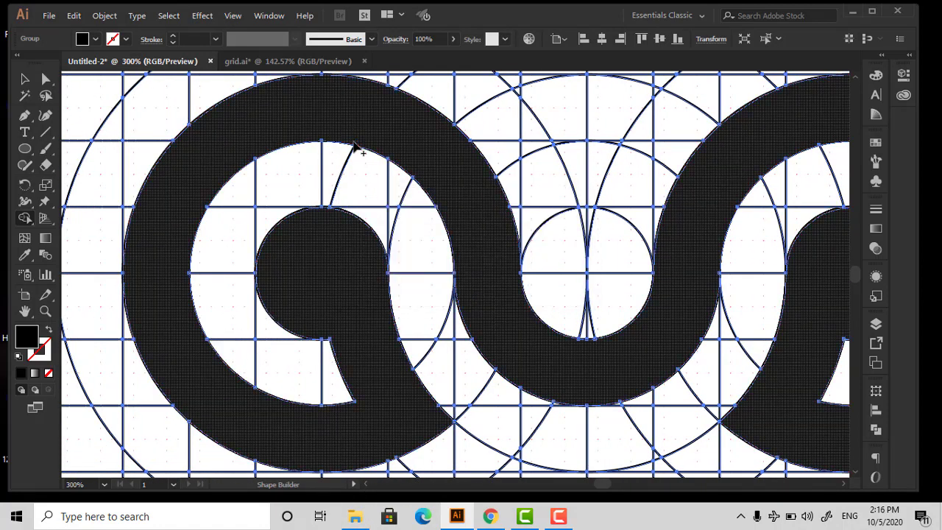
{"action": "key", "text": "ctrl+0"}
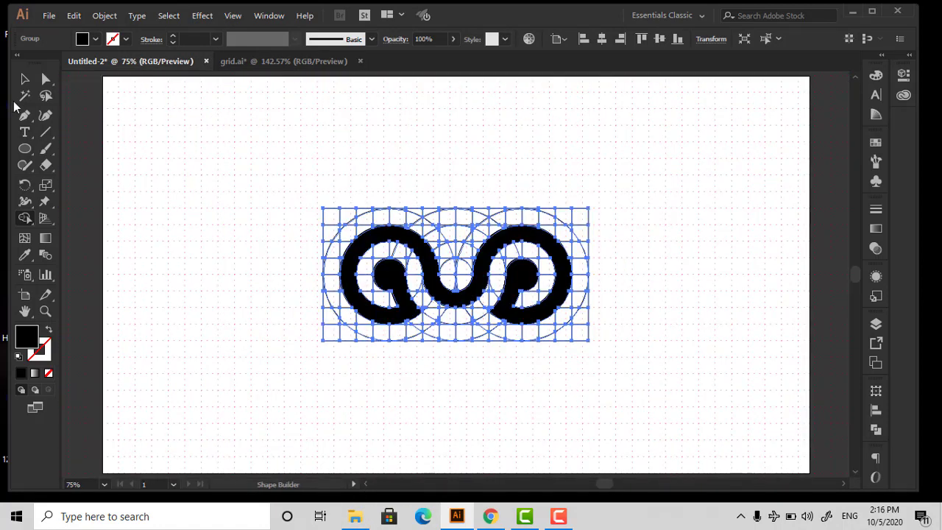
{"action": "key", "text": "ctrl+shift+a"}
{"action": "key", "text": "v"}
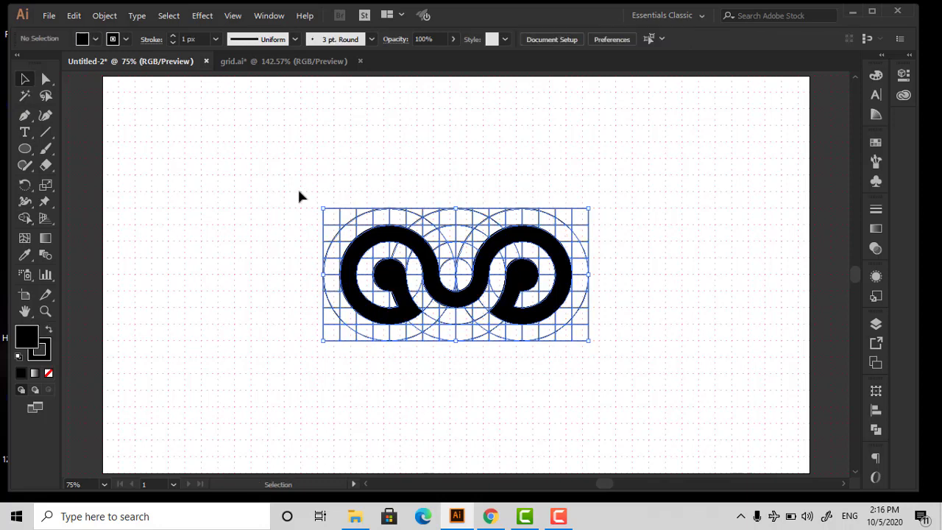
{"action": "left_click", "coordinate": [298, 195]}
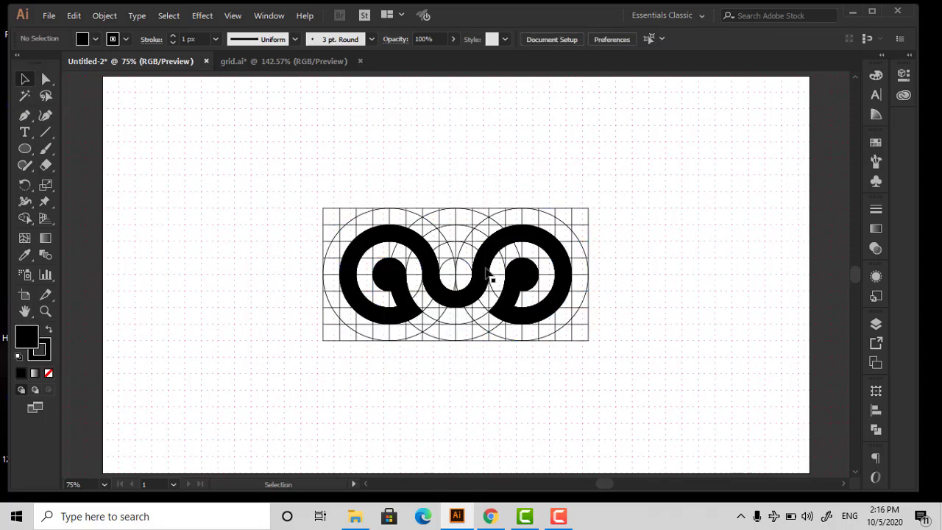